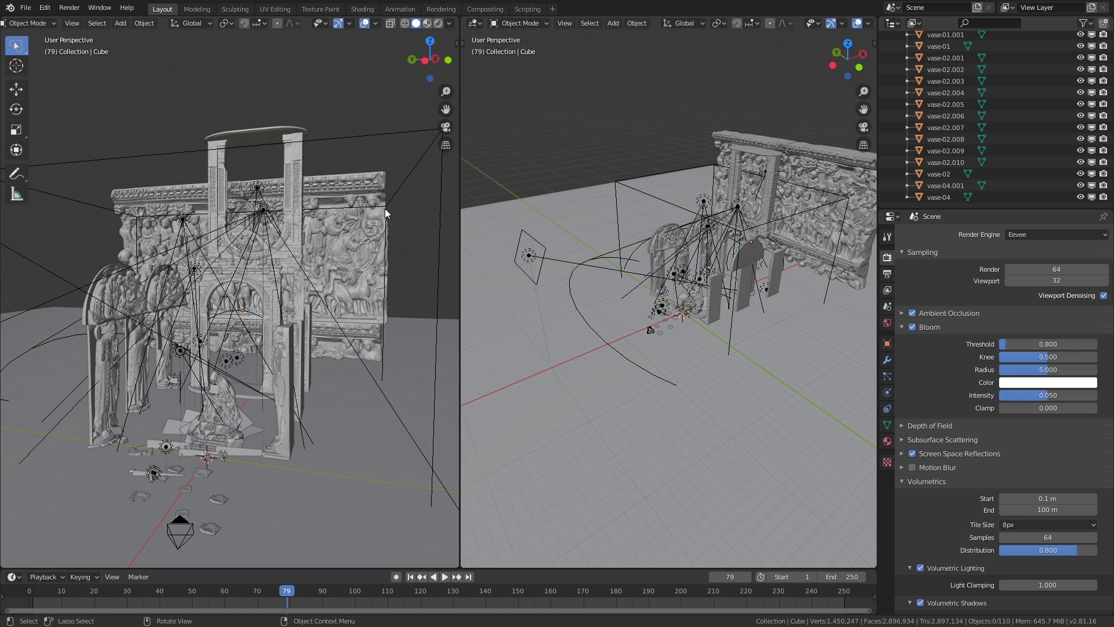
Step: Display the temple scene in rendered shading and examine the statue and its lighting from several angles
{"action": "left_click", "coordinate": [438, 23]}
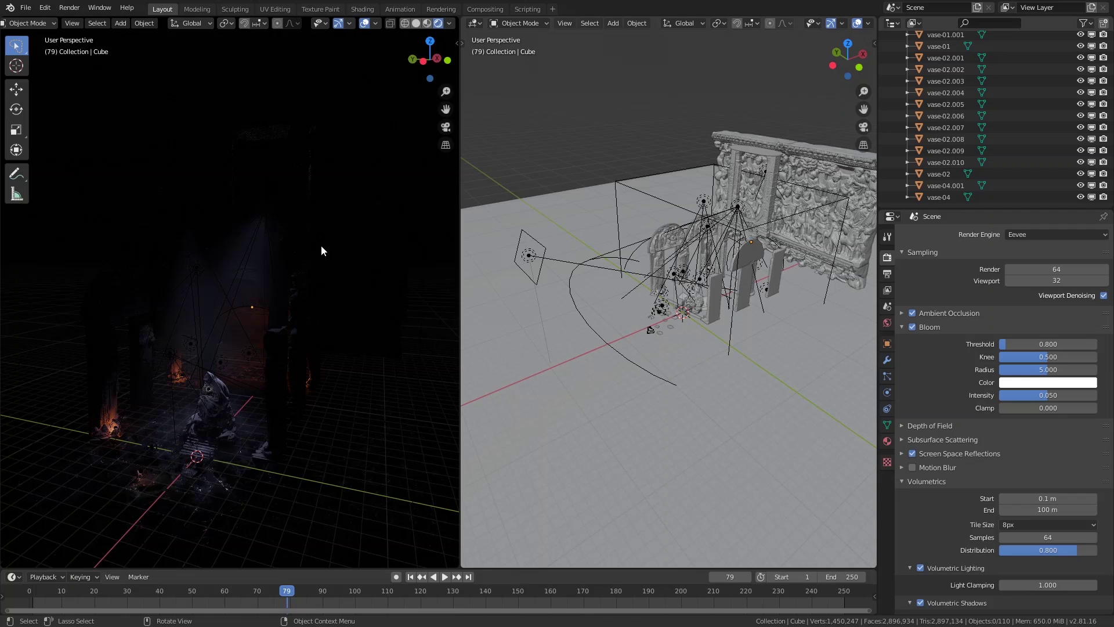
{"action": "middle_click_drag", "start_coordinate": [322, 245], "coordinate": [301, 259]}
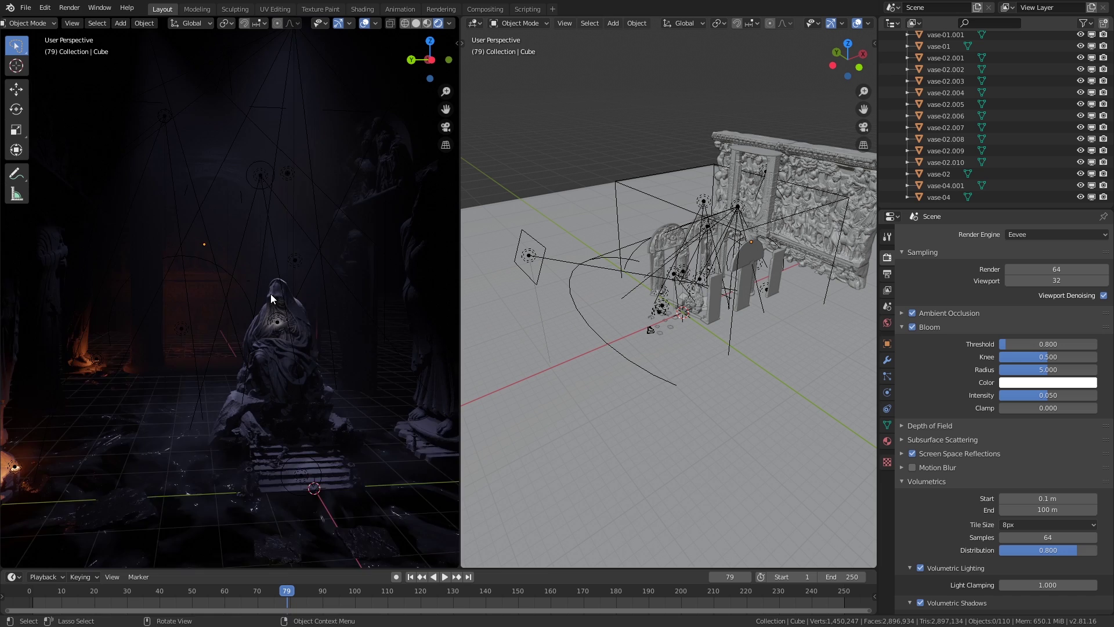
{"action": "middle_click_drag", "start_coordinate": [270, 294], "coordinate": [339, 269]}
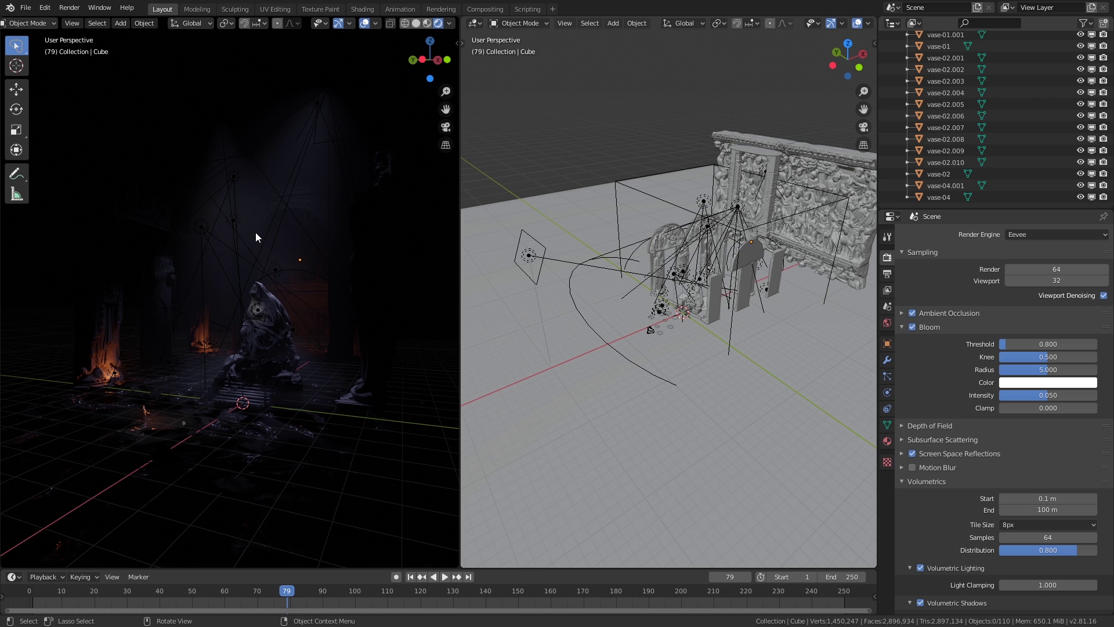
{"action": "middle_click_drag", "start_coordinate": [298, 224], "coordinate": [278, 242]}
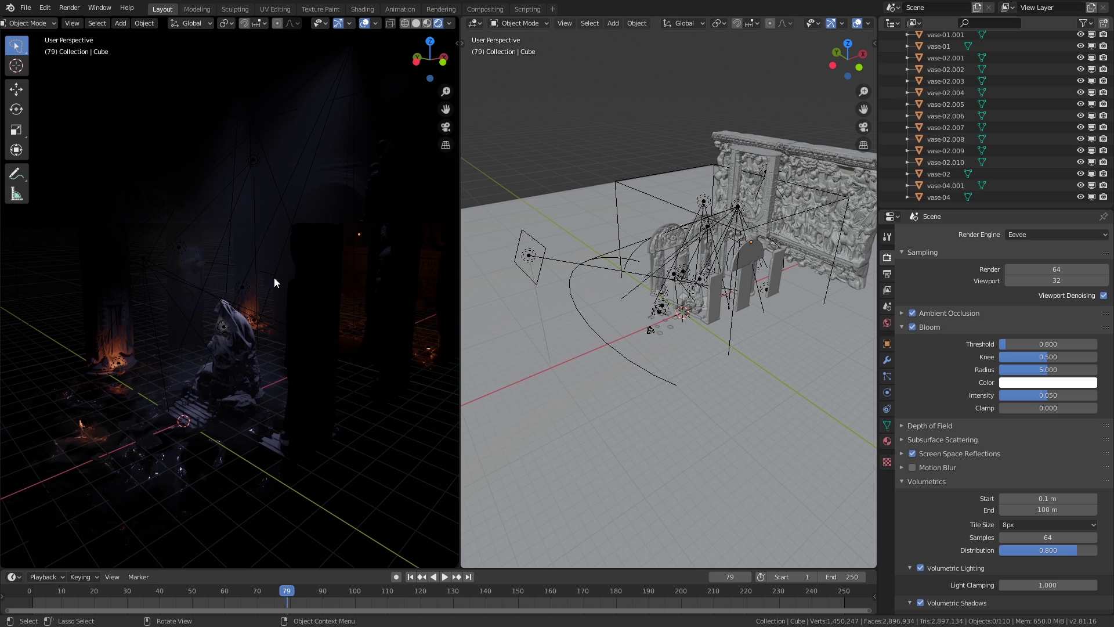
{"action": "scroll", "coordinate": [610, 267], "scroll_direction": "up", "scroll_amount": 6}
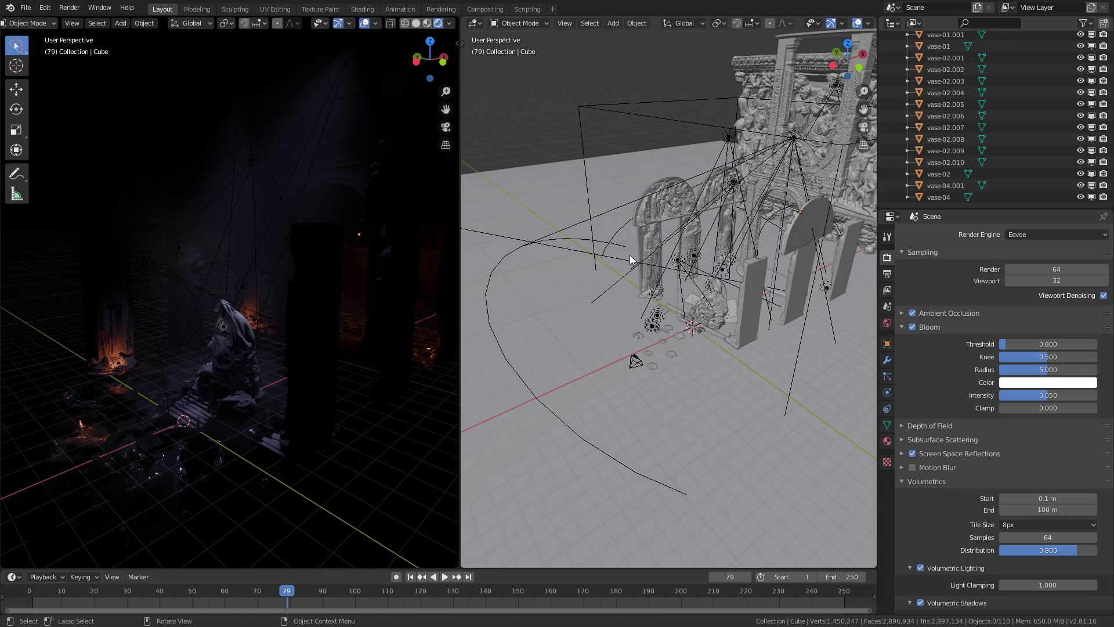
{"action": "middle_click_drag", "start_coordinate": [344, 237], "coordinate": [308, 223]}
{"action": "mouse_move", "coordinate": [535, 196]}
{"action": "middle_mouse_down"}
{"action": "mouse_move", "coordinate": [551, 237]}
{"action": "mouse_move", "coordinate": [540, 227]}
{"action": "middle_mouse_up"}
Step: Switch to the Shading workspace and show its camera view in rendered shading
{"action": "left_click", "coordinate": [362, 9]}
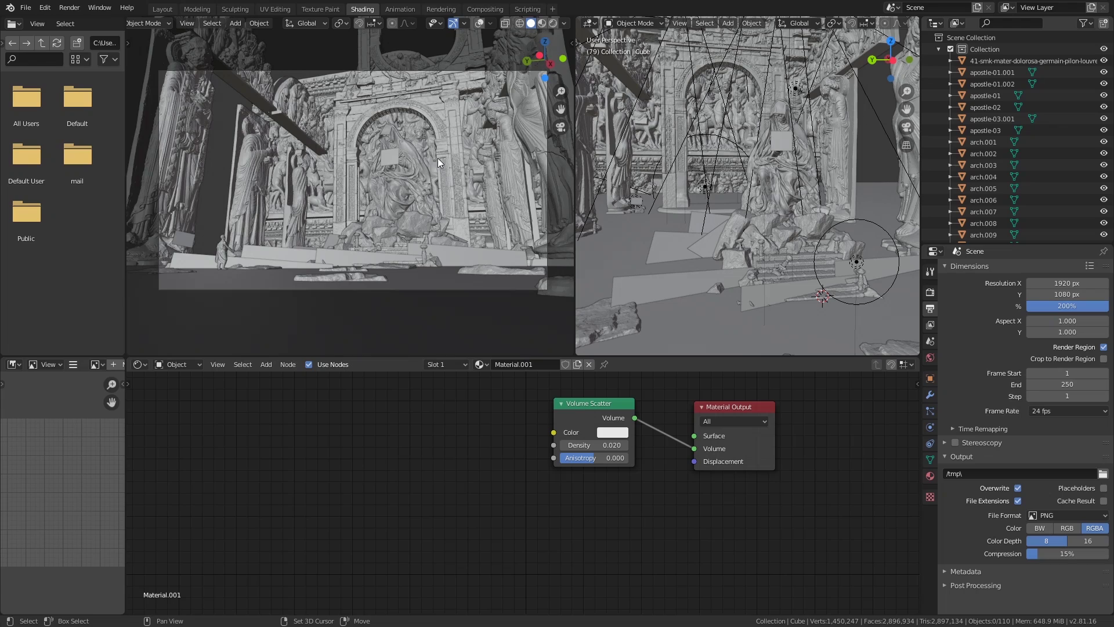
{"action": "left_click", "coordinate": [553, 23]}
{"action": "middle_click_drag", "start_coordinate": [433, 163], "coordinate": [396, 165], "text": "shift"}
{"action": "middle_click_drag", "start_coordinate": [576, 235], "coordinate": [709, 189]}
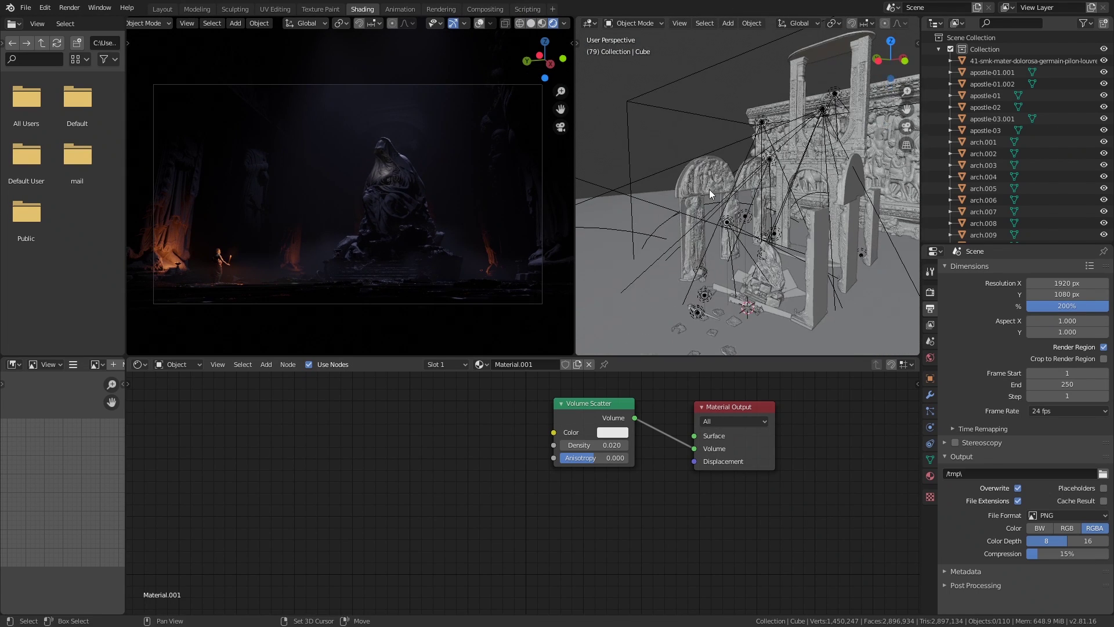
Step: Select the large cube enclosing the scene and delete the Volume Scatter node from its material
{"action": "left_click", "coordinate": [632, 102]}
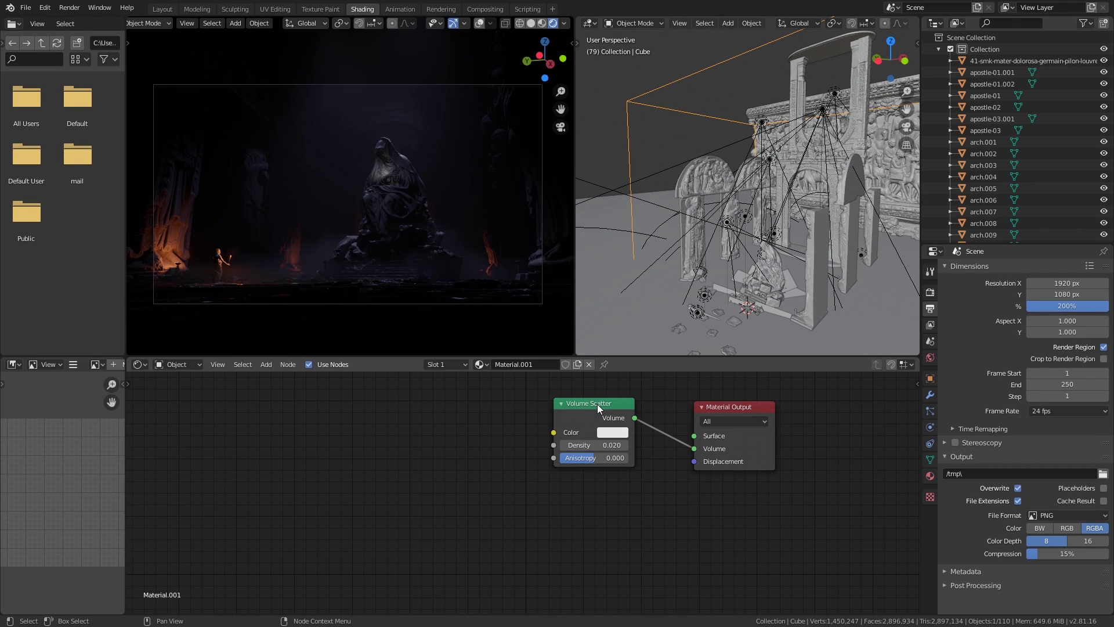
{"action": "left_click_drag", "start_coordinate": [597, 404], "coordinate": [528, 426]}
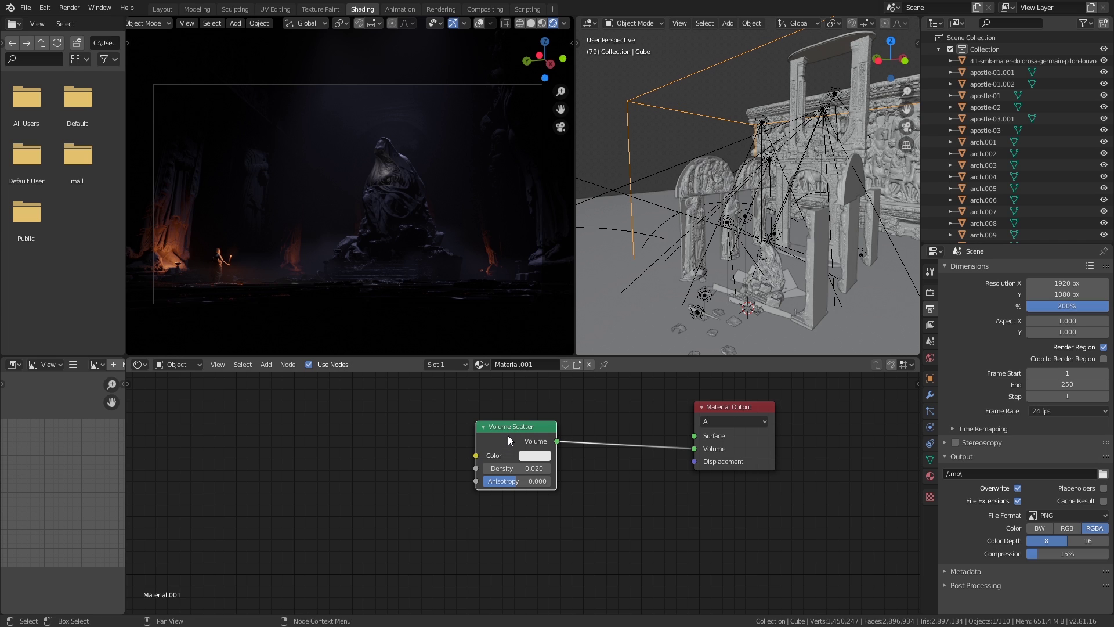
{"action": "key", "text": "x"}
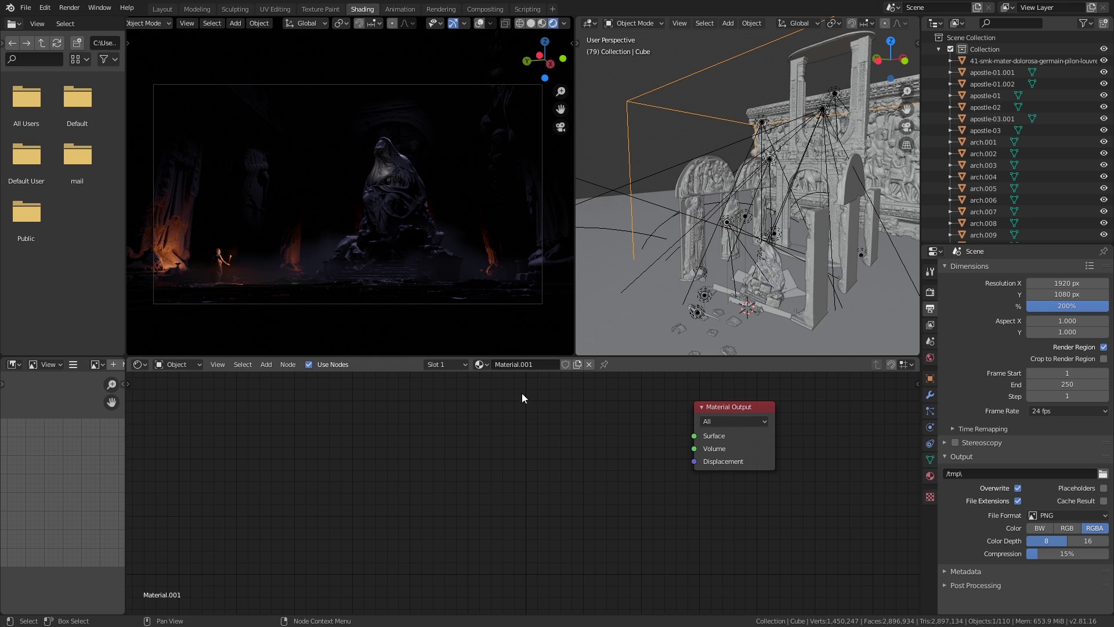
Step: Try a Principled BSDF node connected to the Material Output's Surface input and delete it again
{"action": "key", "text": "shift+a"}
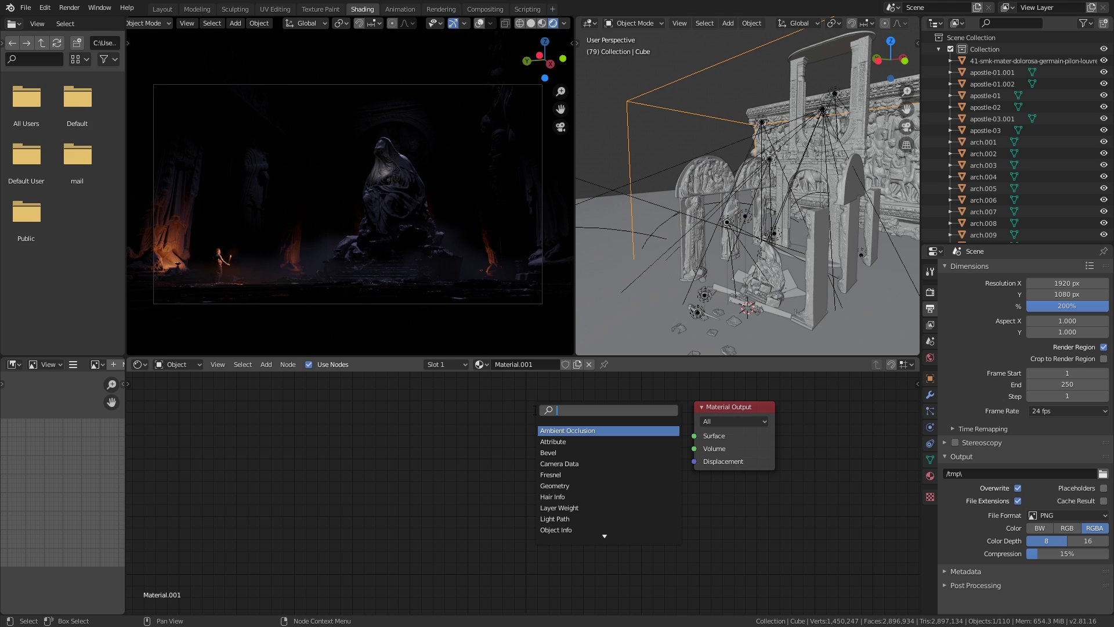
{"action": "type", "text": "princ"}
{"action": "key", "text": "Return"}
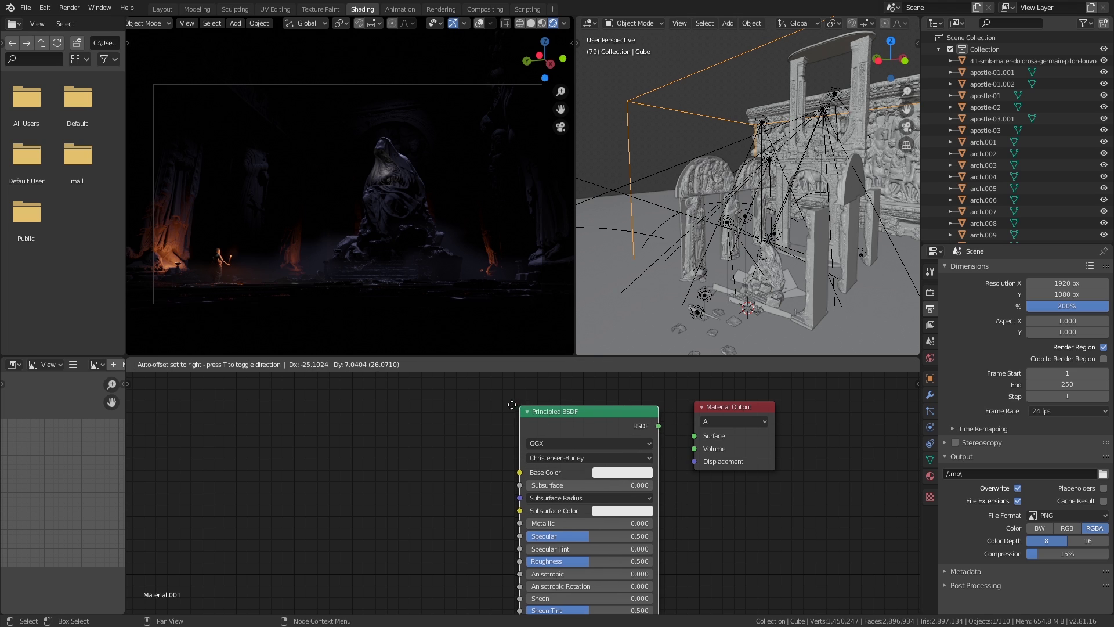
{"action": "left_click", "coordinate": [488, 400]}
{"action": "left_click_drag", "start_coordinate": [634, 422], "coordinate": [695, 437]}
{"action": "scroll", "coordinate": [633, 424], "scroll_direction": "down", "scroll_amount": 2}
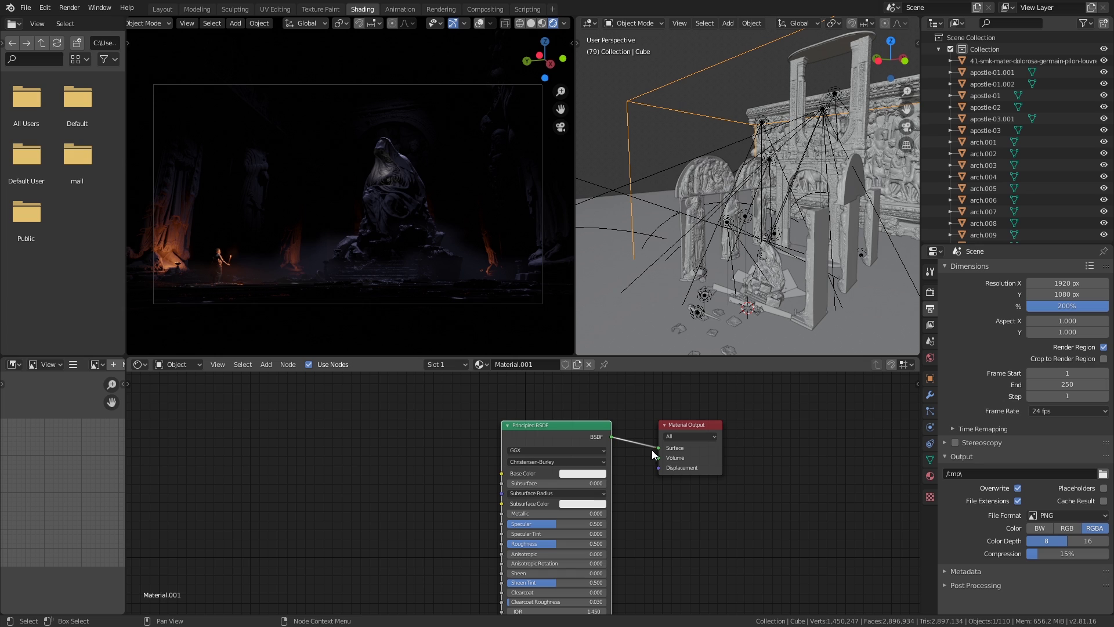
{"action": "scroll", "coordinate": [708, 456], "scroll_direction": "up", "scroll_amount": 1}
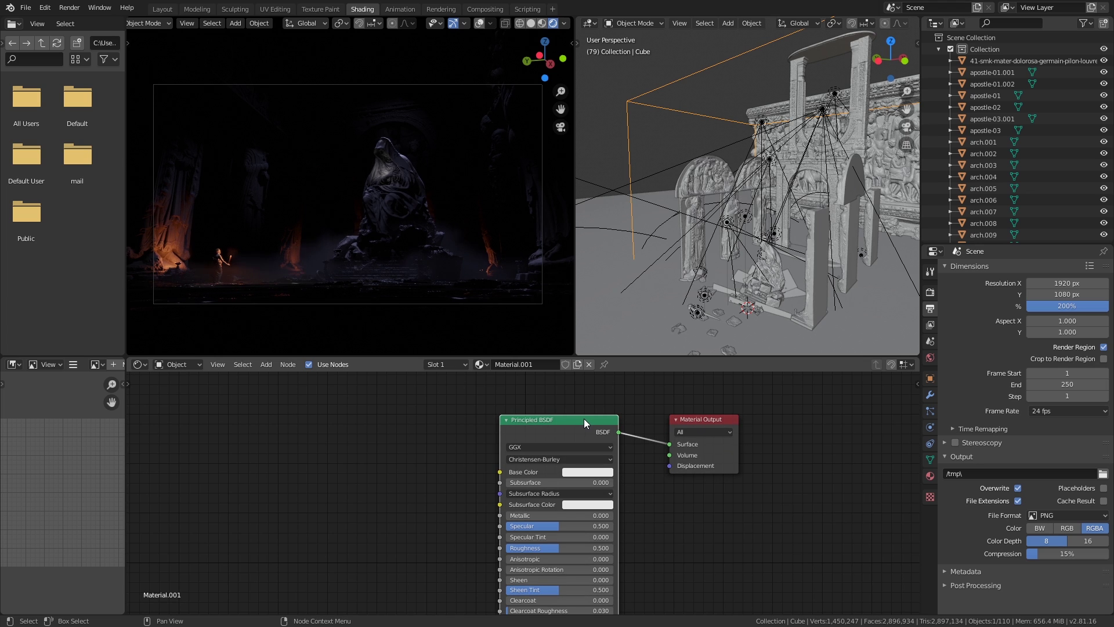
{"action": "key", "text": "x"}
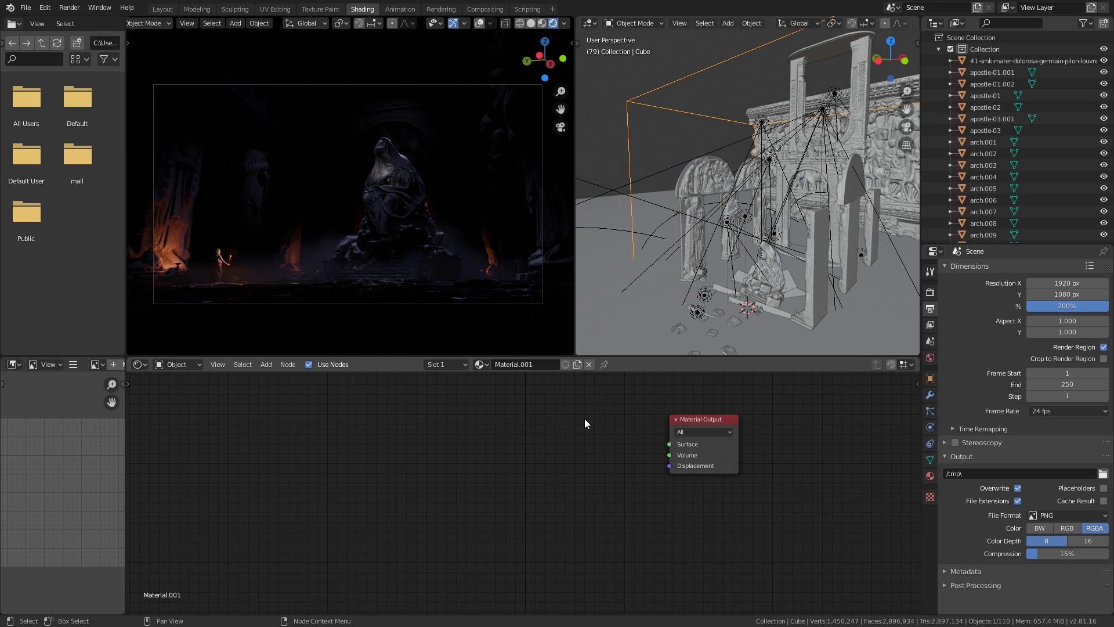
Step: Add a Volume Scatter node and connect its Volume output to the Material Output's Volume input
{"action": "key", "text": "shift+a"}
{"action": "left_click", "coordinate": [584, 419]}
{"action": "type", "text": "vol"}
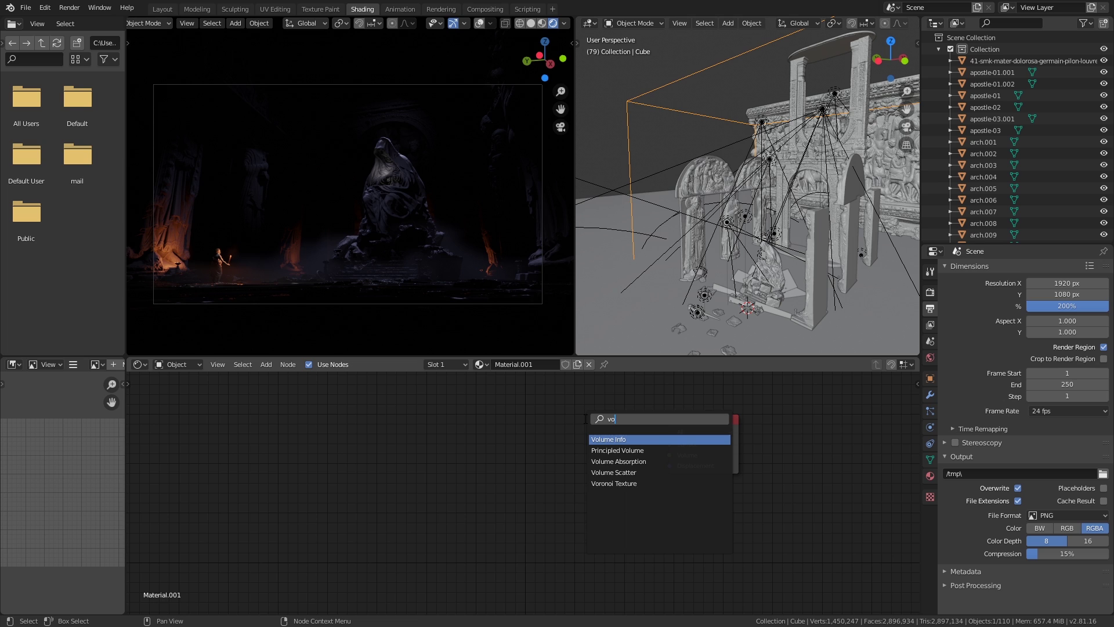
{"action": "key", "text": "Down"}
{"action": "key", "text": "Down"}
{"action": "key", "text": "Down"}
{"action": "key", "text": "Return"}
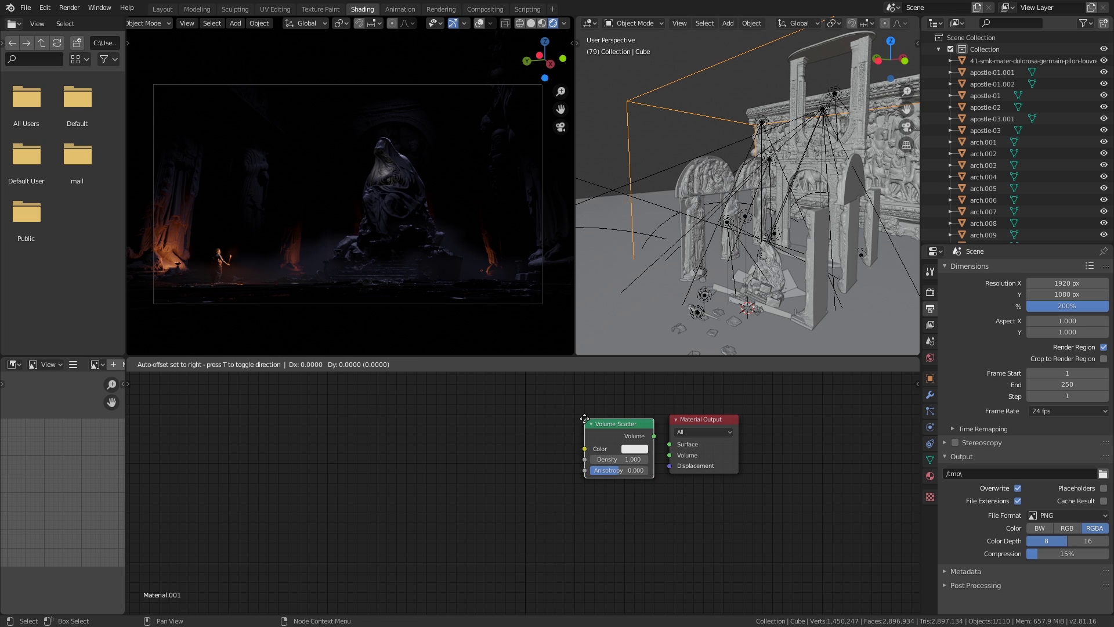
{"action": "left_click", "coordinate": [559, 429]}
{"action": "left_click_drag", "start_coordinate": [599, 438], "coordinate": [670, 455]}
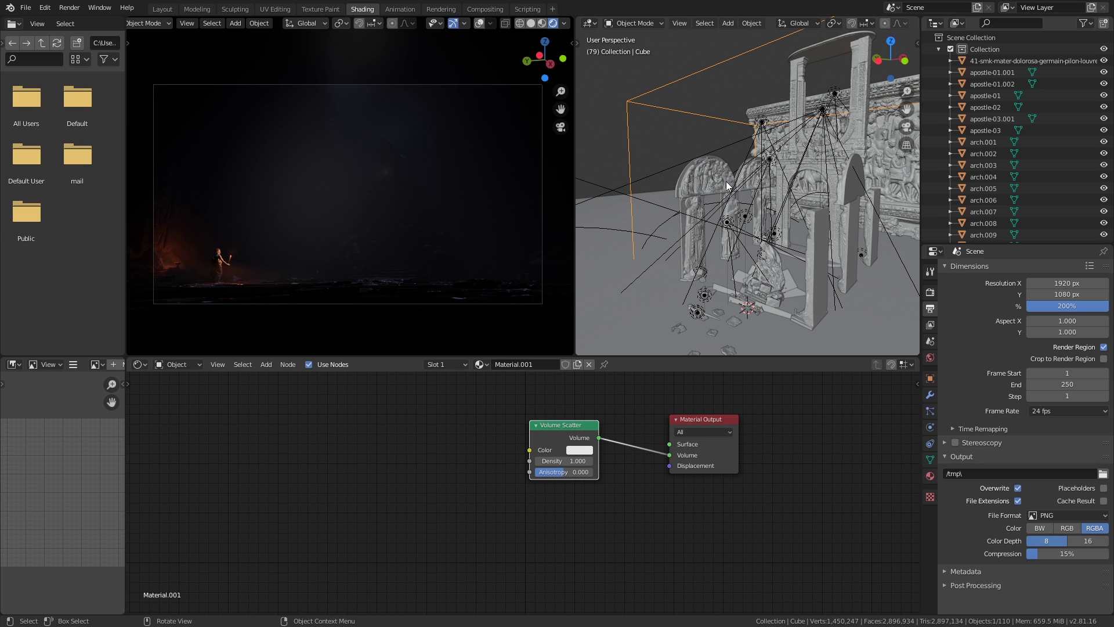
{"action": "middle_click_drag", "start_coordinate": [727, 180], "coordinate": [768, 185]}
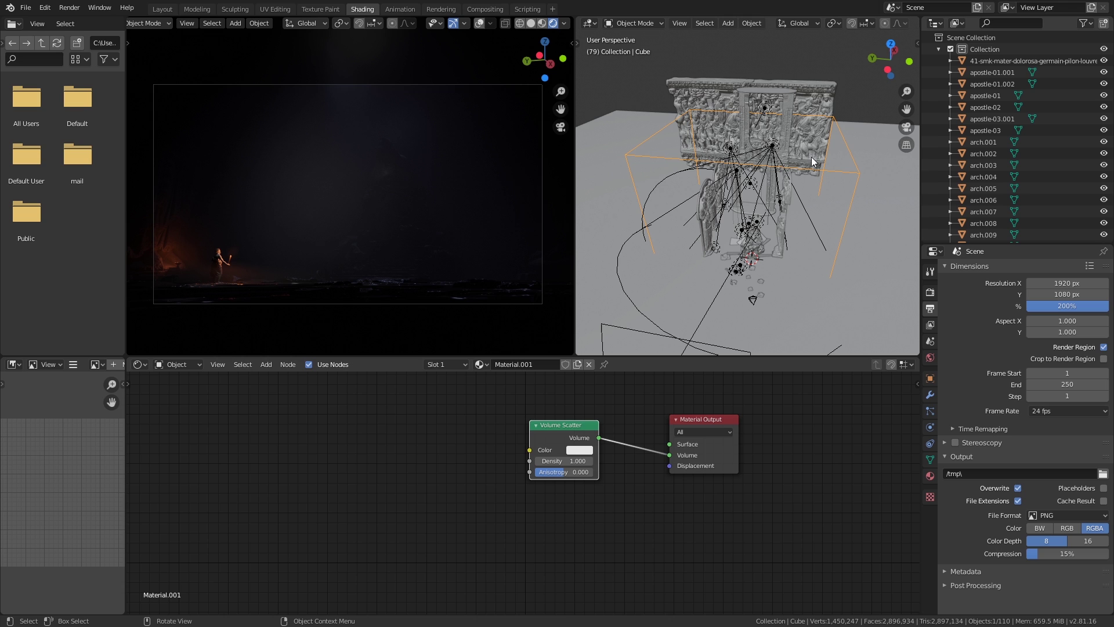
{"action": "middle_click_drag", "start_coordinate": [819, 162], "coordinate": [794, 108]}
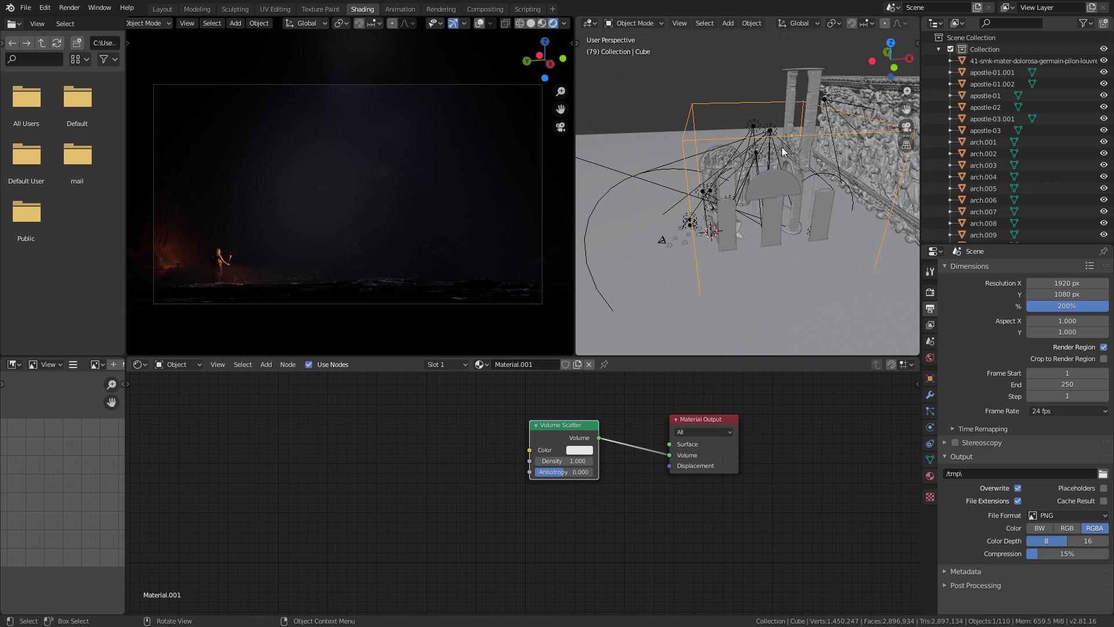
{"action": "middle_click_drag", "start_coordinate": [783, 150], "coordinate": [776, 124]}
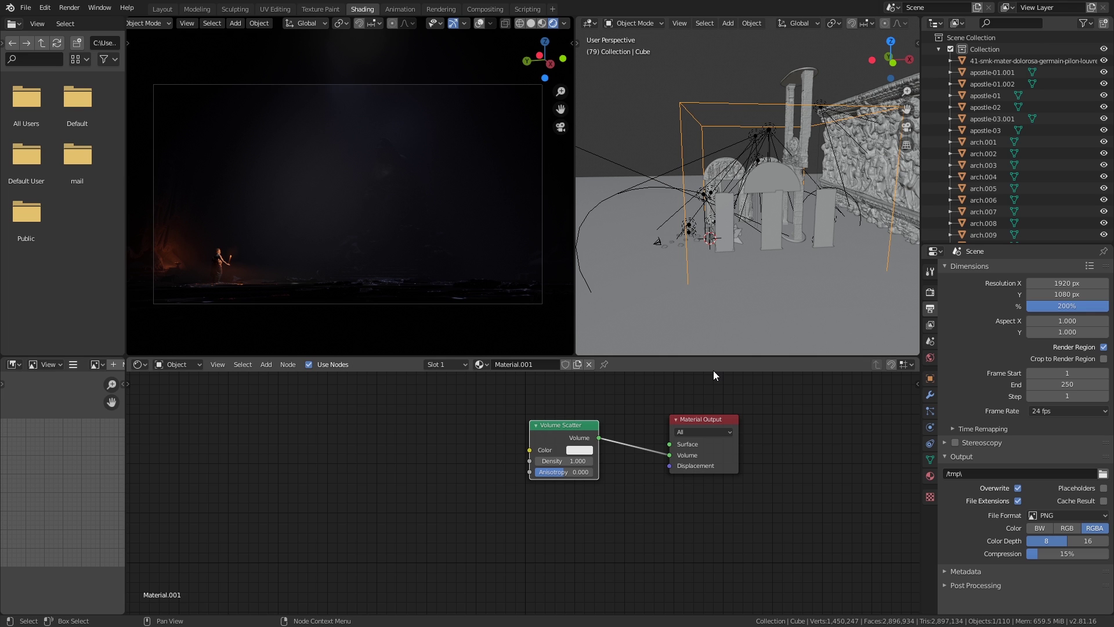
{"action": "middle_click_drag", "start_coordinate": [652, 258], "coordinate": [723, 255]}
Step: Try different density values on the Volume Scatter node, including 0, 3.3 and 0.002
{"action": "left_click", "coordinate": [566, 460]}
{"action": "type", "text": "0.5"}
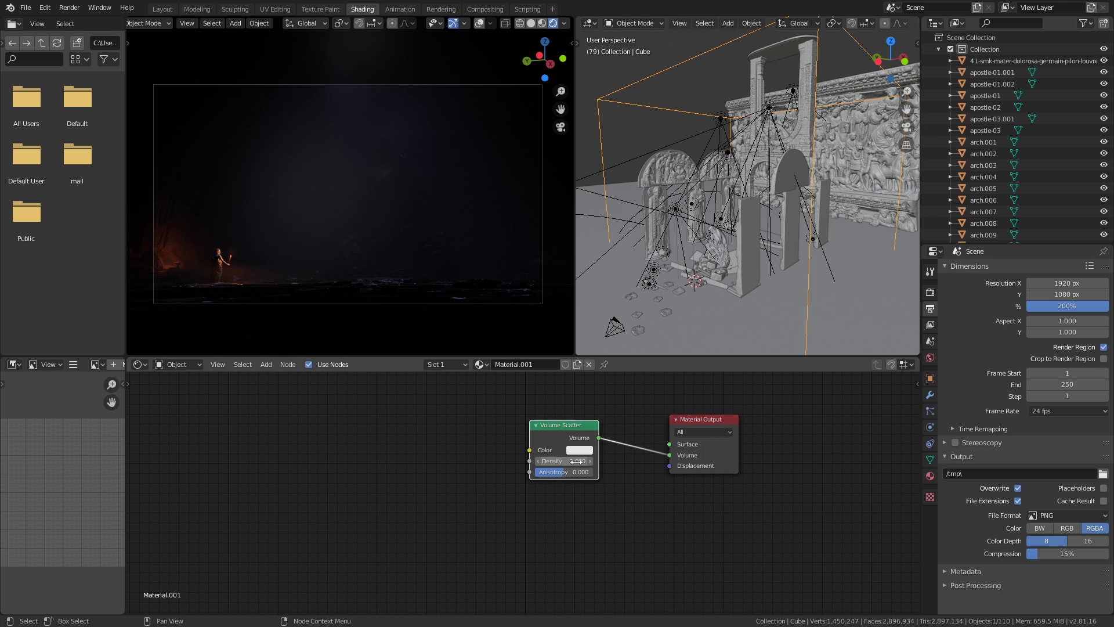
{"action": "key", "text": "Return"}
{"action": "double_click", "coordinate": [566, 460]}
{"action": "type", "text": "0.7"}
{"action": "key", "text": "Return"}
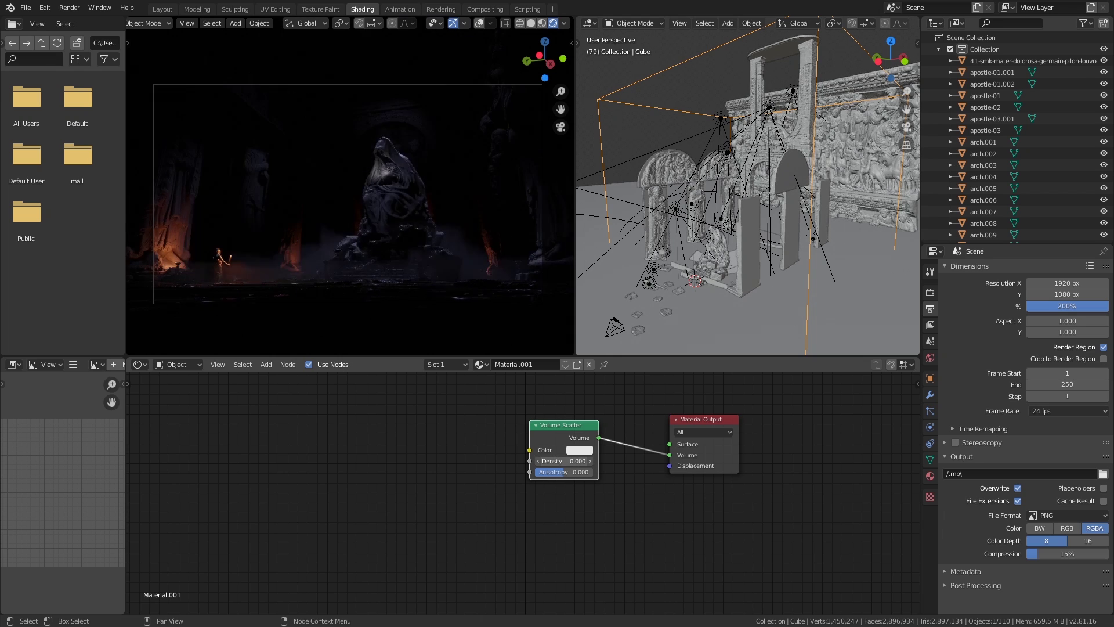
{"action": "double_click", "coordinate": [578, 460]}
{"action": "type", "text": "3.3"}
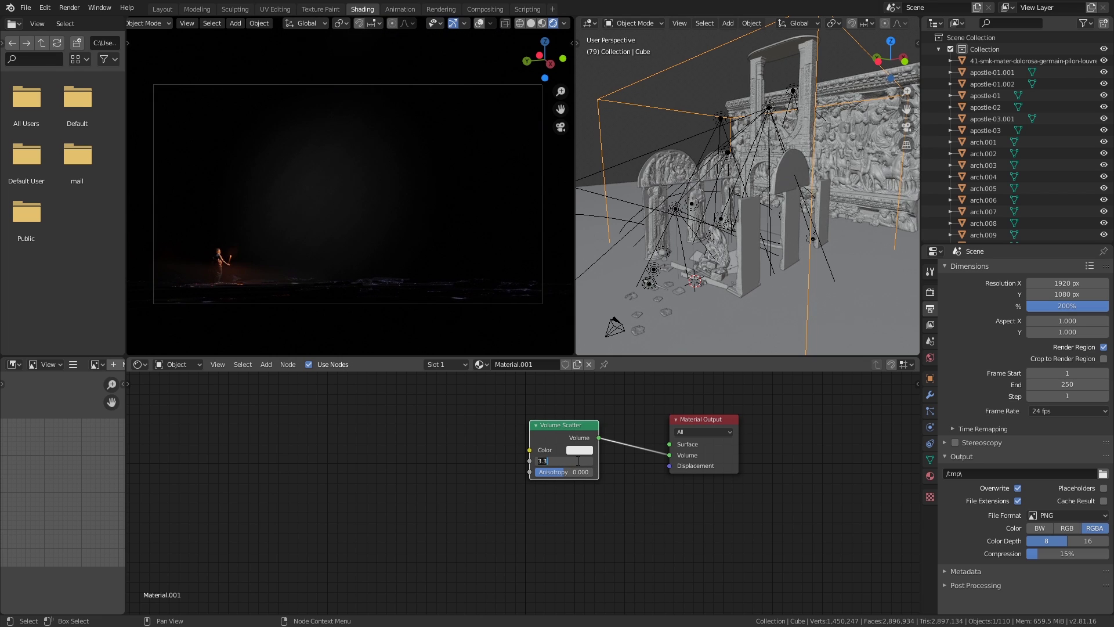
{"action": "key", "text": "BackSpace"}
{"action": "key", "text": "BackSpace"}
{"action": "key", "text": "BackSpace"}
{"action": "type", "text": ".002"}
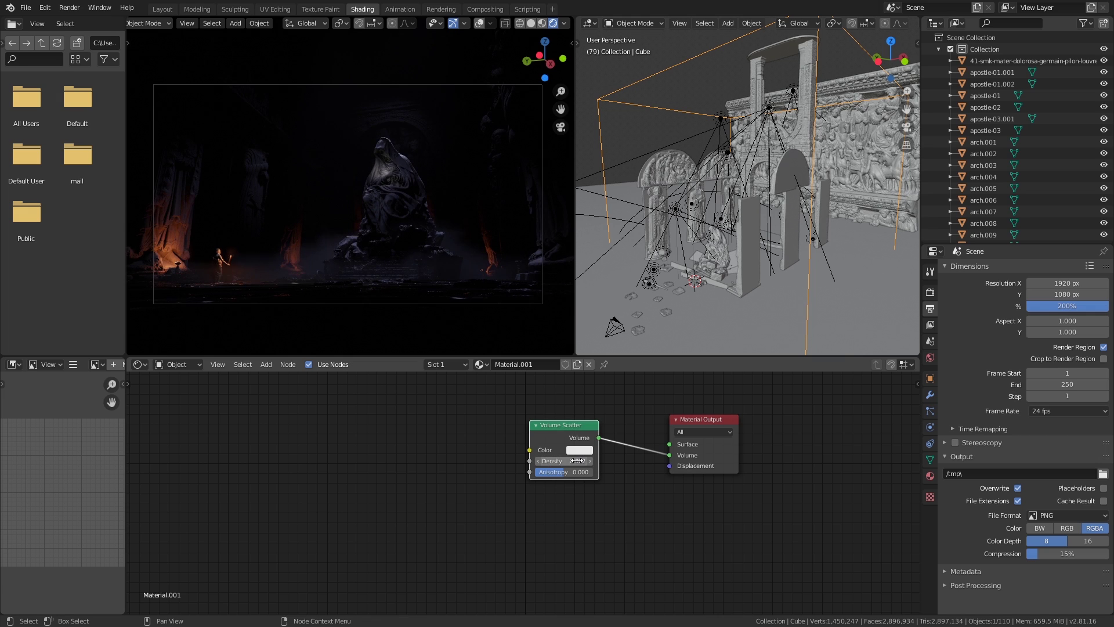
{"action": "key", "text": "Return"}
Step: Set the Volume Scatter node's density to 0.02
{"action": "double_click", "coordinate": [580, 461]}
{"action": "key", "text": "End"}
{"action": "key", "text": "BackSpace"}
{"action": "type", "text": "2"}
{"action": "key", "text": "Return"}
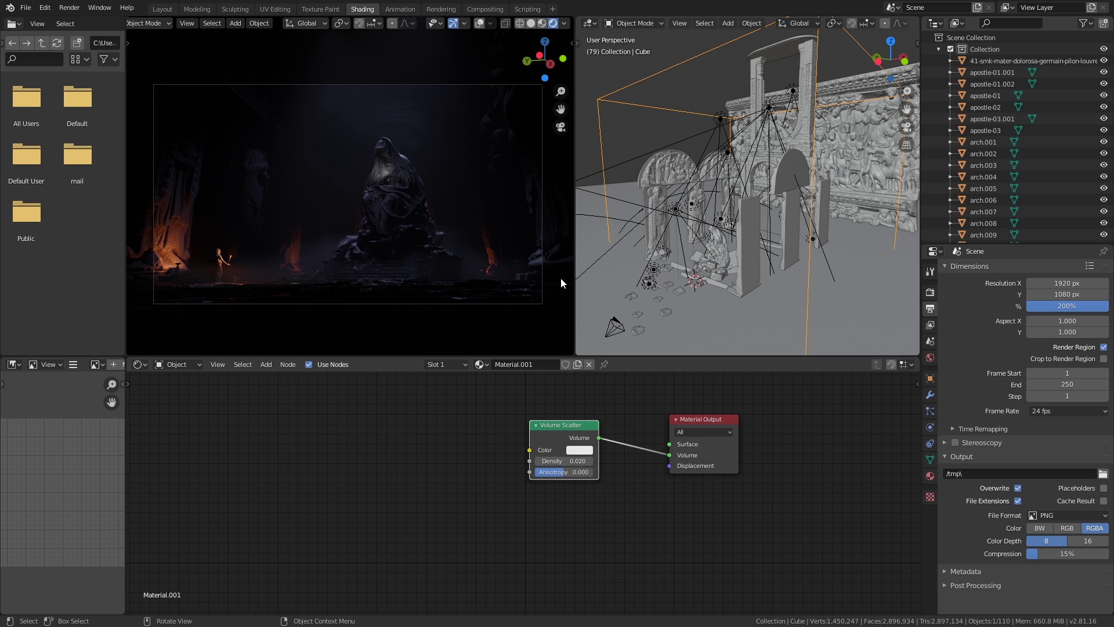
Step: Leave the camera view and look at the fog cube and the rendered light beams from several angles
{"action": "middle_click_drag", "start_coordinate": [707, 196], "coordinate": [753, 207]}
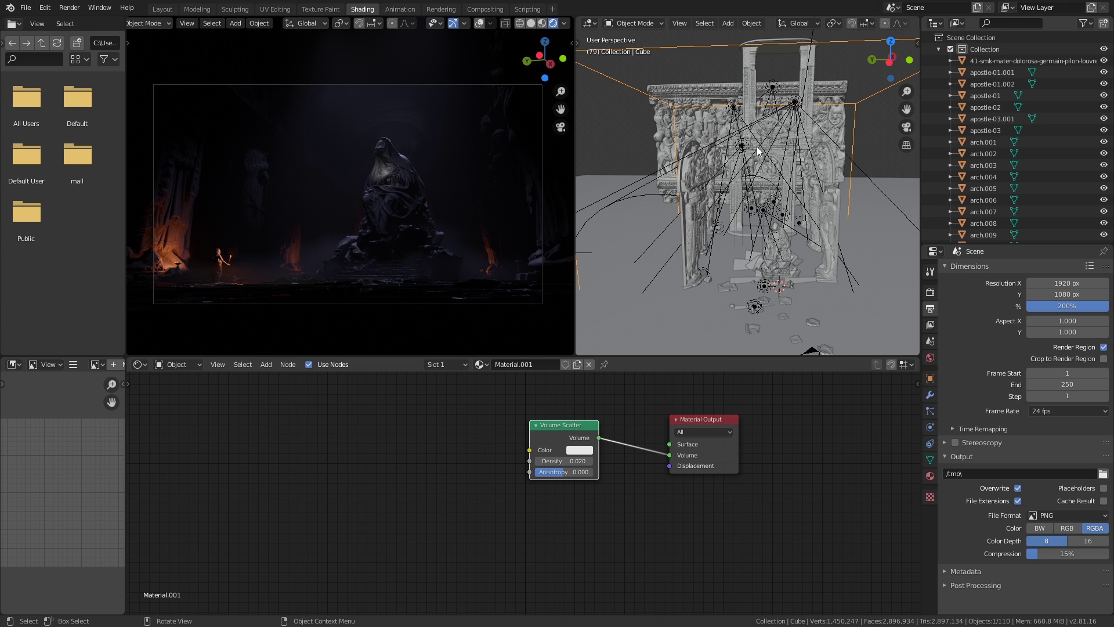
{"action": "middle_click_drag", "start_coordinate": [758, 152], "coordinate": [731, 157]}
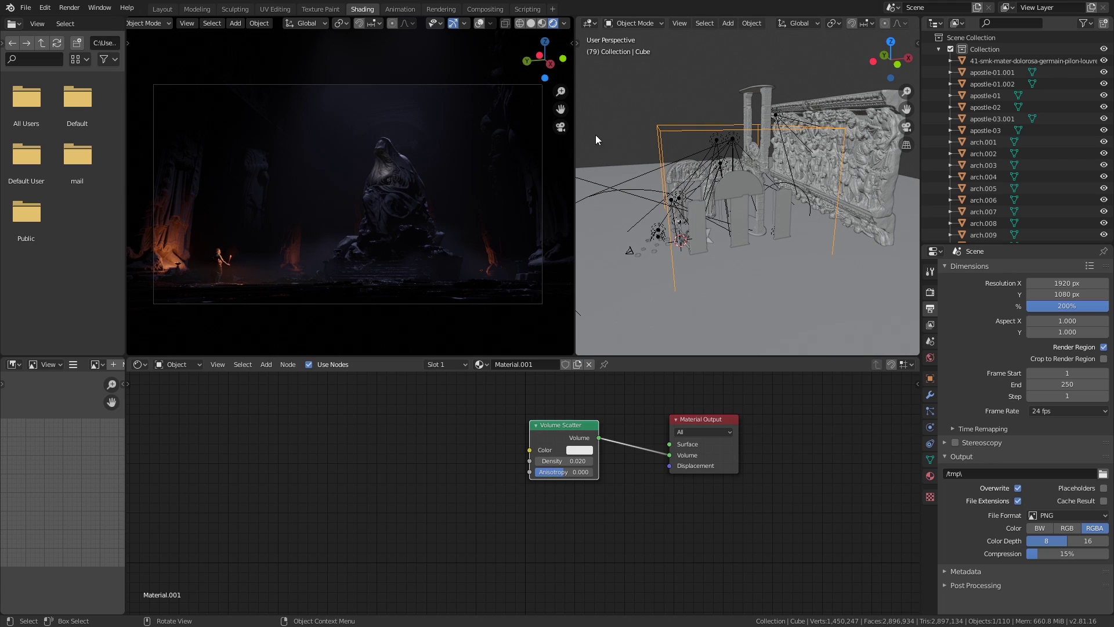
{"action": "left_click", "coordinate": [561, 126]}
{"action": "middle_click_drag", "start_coordinate": [493, 142], "coordinate": [378, 99]}
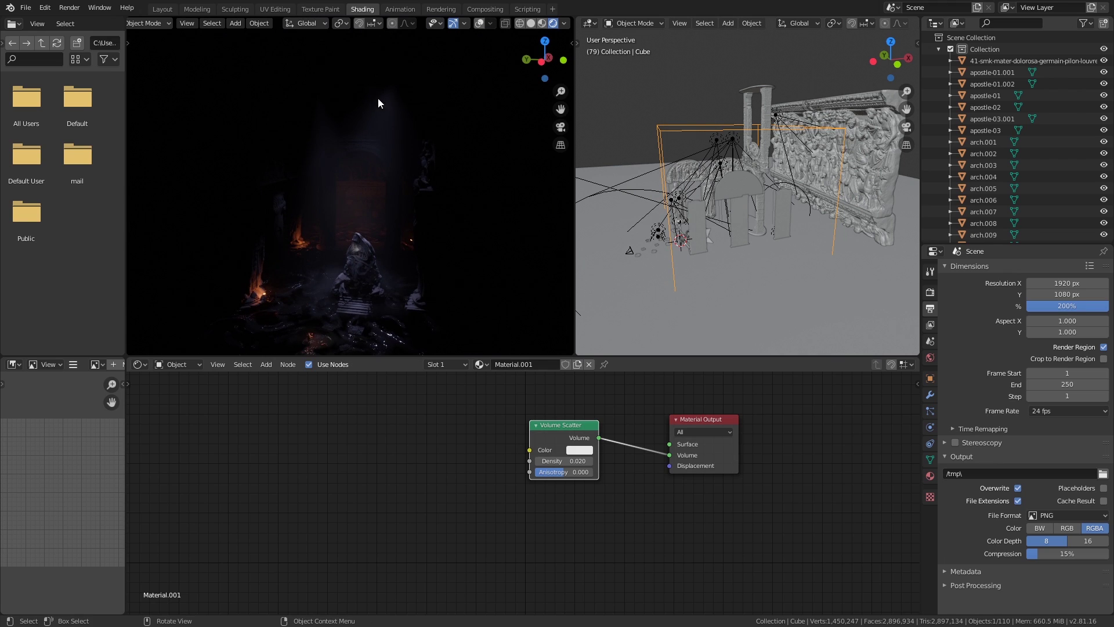
{"action": "middle_click_drag", "start_coordinate": [349, 169], "coordinate": [319, 206]}
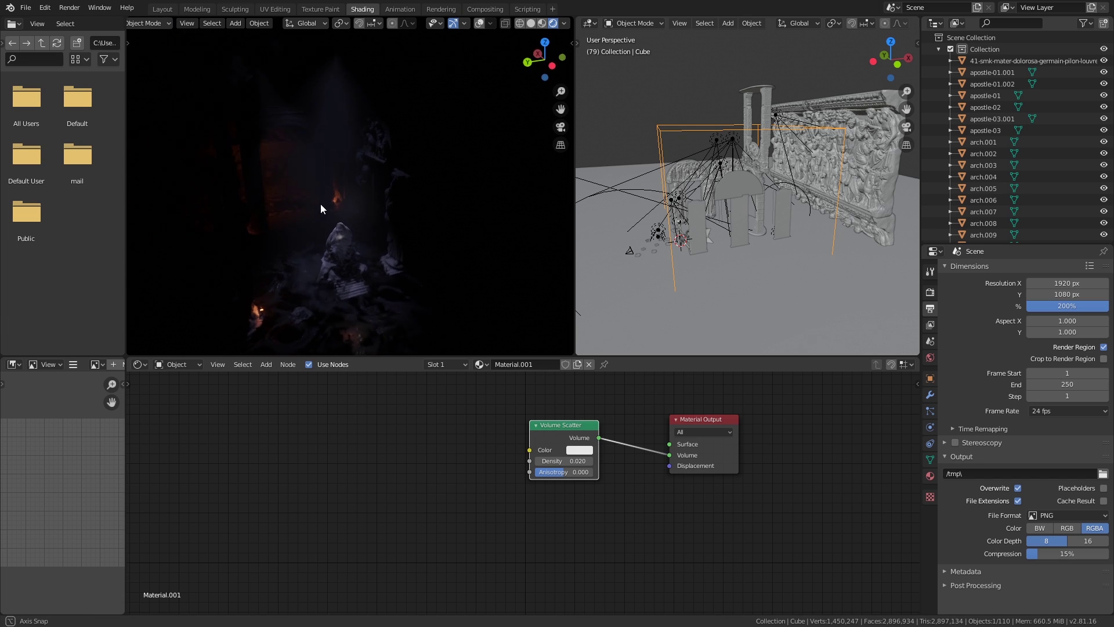
Step: Try lowering the fog cube along the global Z axis and undo the move
{"action": "middle_click_drag", "start_coordinate": [754, 192], "coordinate": [730, 152]}
{"action": "key", "text": "g"}
{"action": "key", "text": "z"}
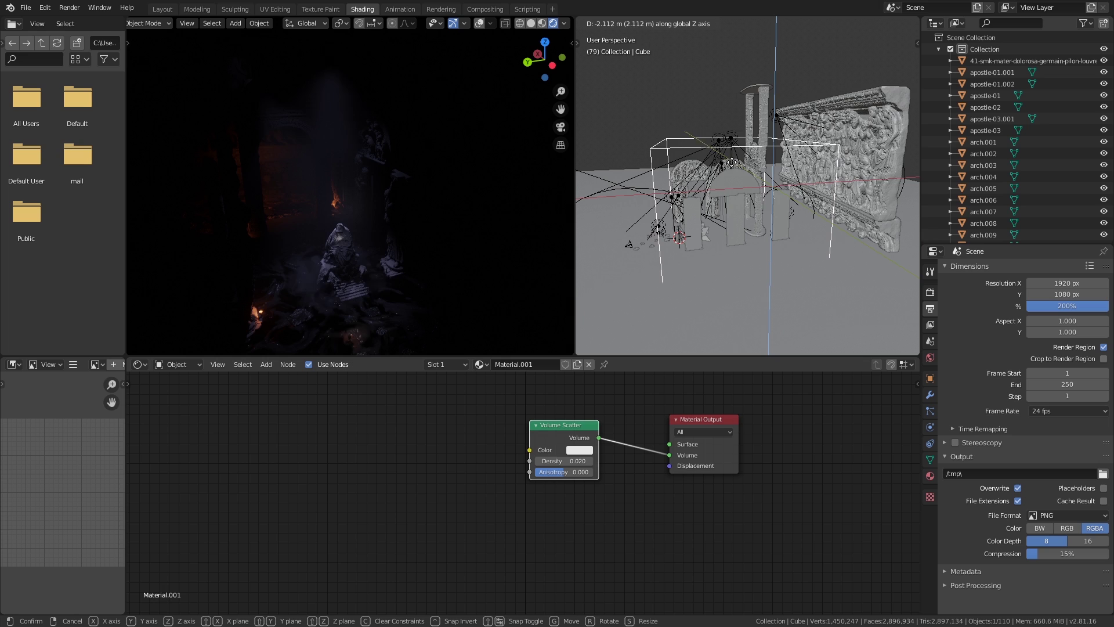
{"action": "left_click", "coordinate": [729, 183]}
{"action": "middle_click_drag", "start_coordinate": [729, 184], "coordinate": [723, 136]}
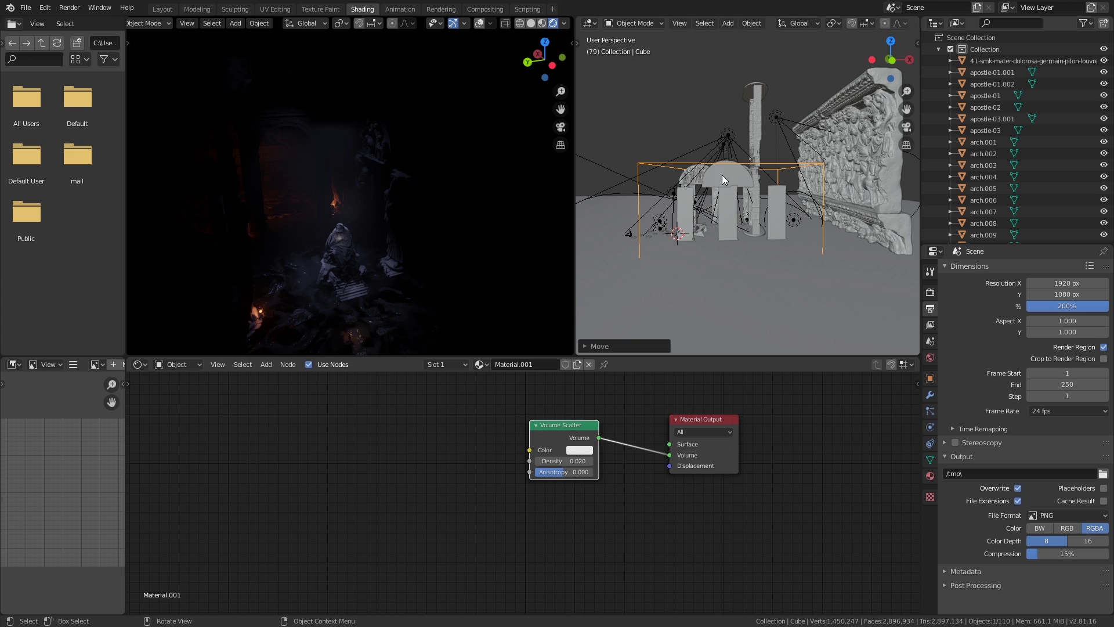
{"action": "middle_click_drag", "start_coordinate": [516, 186], "coordinate": [458, 151]}
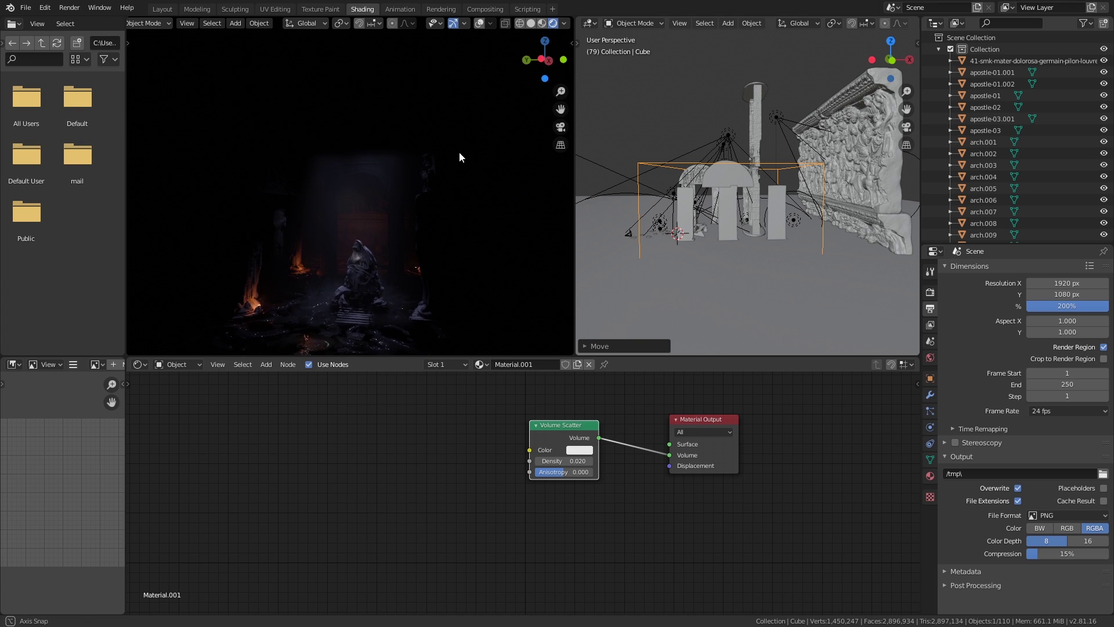
{"action": "key", "text": "ctrl+z"}
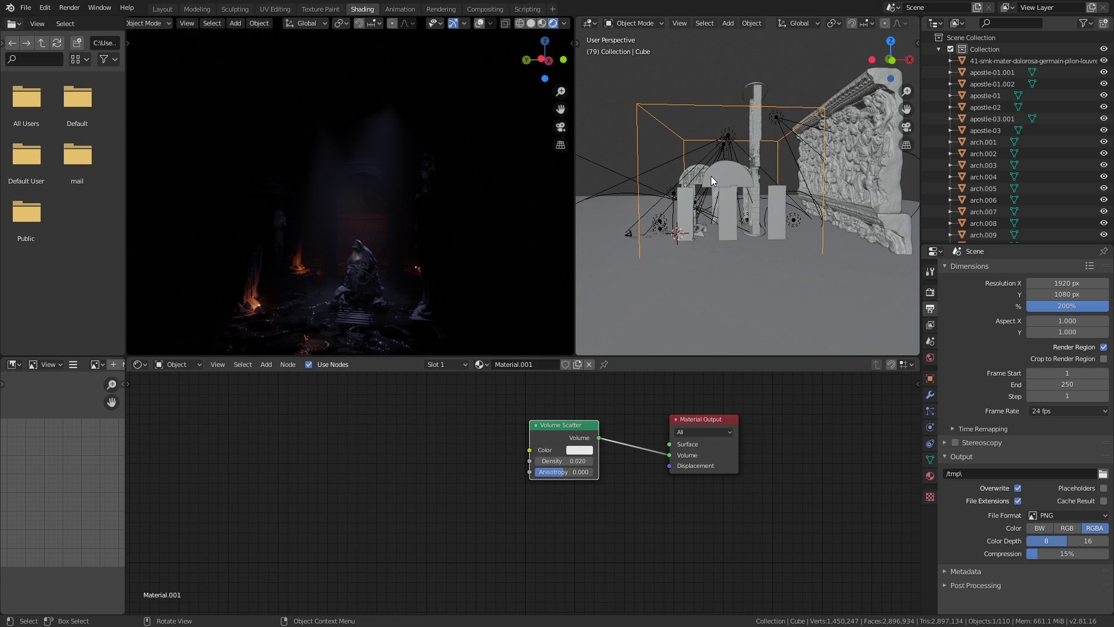
{"action": "scroll", "coordinate": [372, 207], "scroll_direction": "up", "scroll_amount": 3}
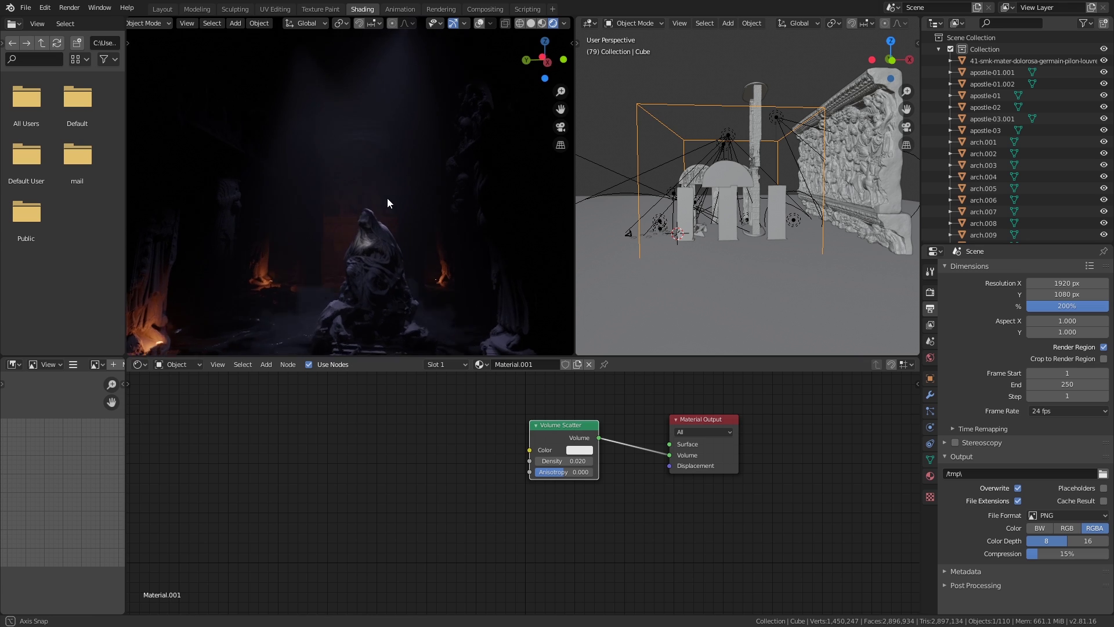
Step: Try duplicating the fog cube and placing the copy beyond the relief wall, and undo the duplication
{"action": "middle_click_drag", "start_coordinate": [386, 217], "coordinate": [315, 264], "text": "shift"}
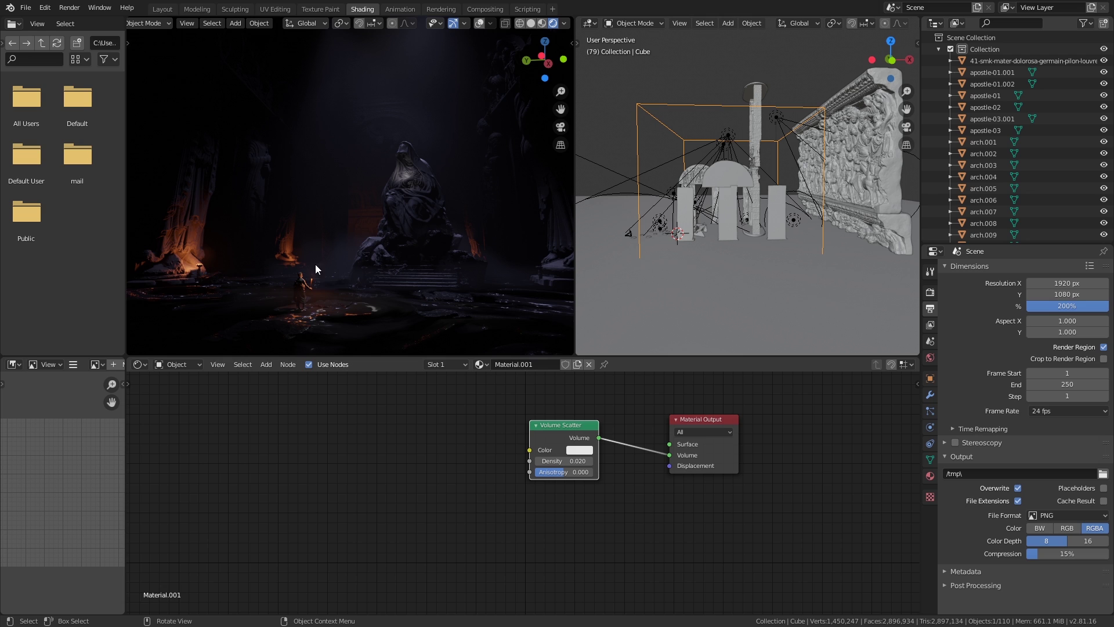
{"action": "mouse_move", "coordinate": [416, 154]}
{"action": "middle_mouse_down"}
{"action": "mouse_move", "coordinate": [403, 164]}
{"action": "mouse_move", "coordinate": [420, 169]}
{"action": "middle_mouse_up"}
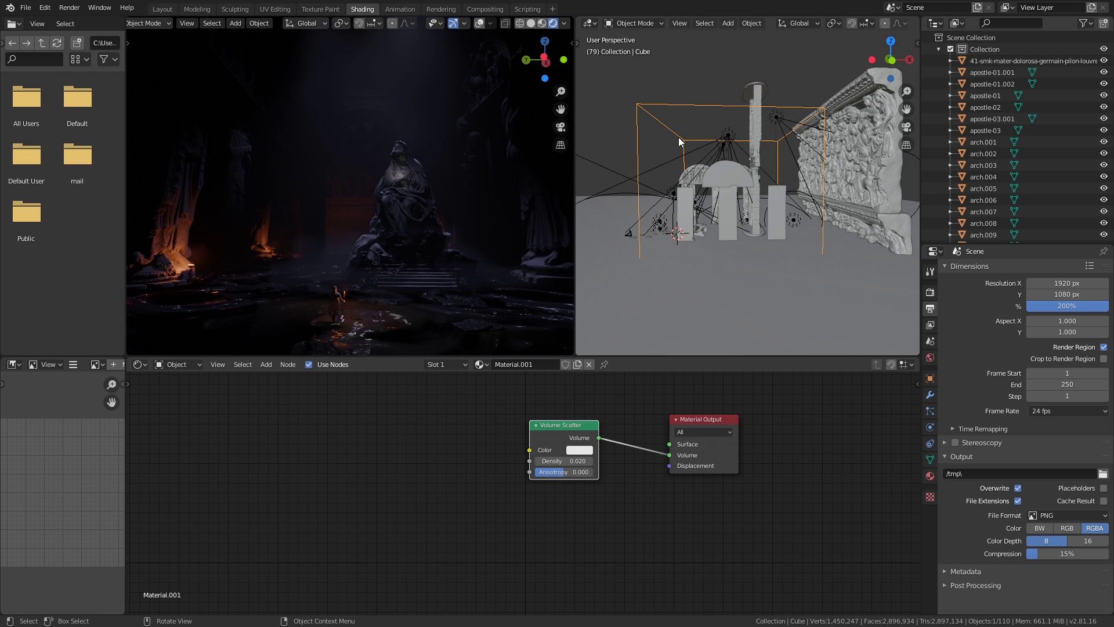
{"action": "middle_click_drag", "start_coordinate": [679, 139], "coordinate": [695, 111]}
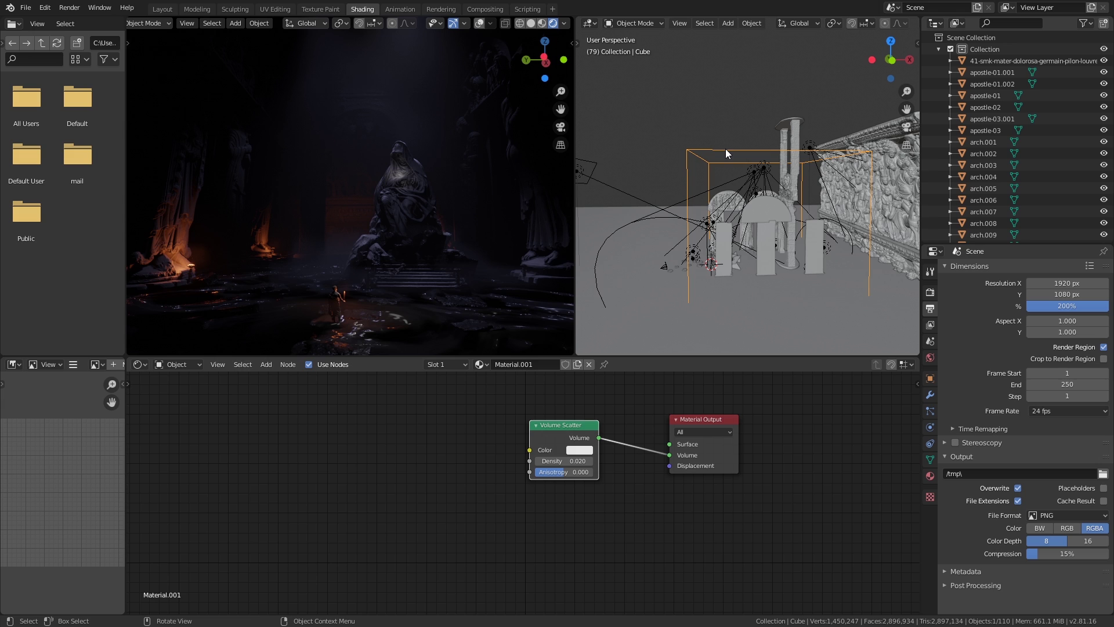
{"action": "scroll", "coordinate": [734, 155], "scroll_direction": "down", "scroll_amount": 5}
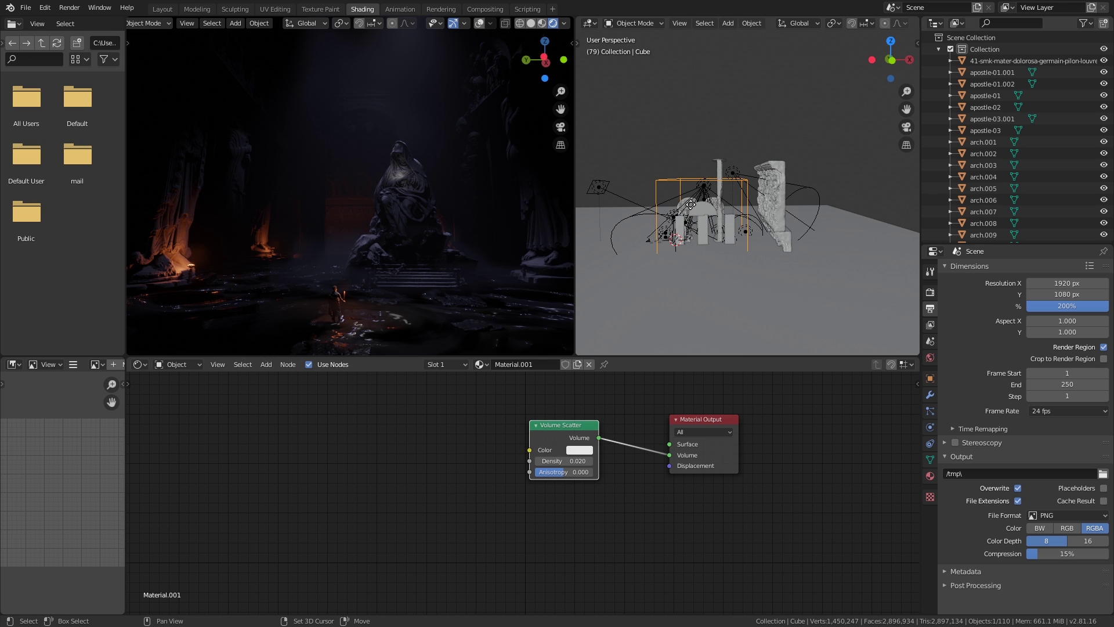
{"action": "key", "text": "shift+d"}
{"action": "left_click", "coordinate": [792, 194]}
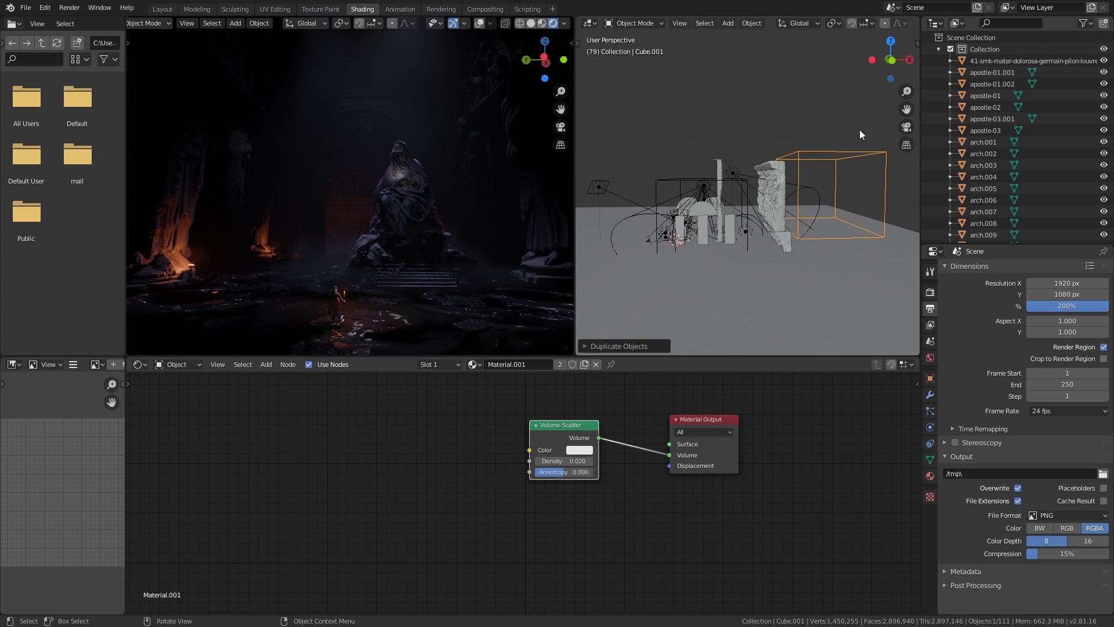
{"action": "key", "text": "ctrl+z"}
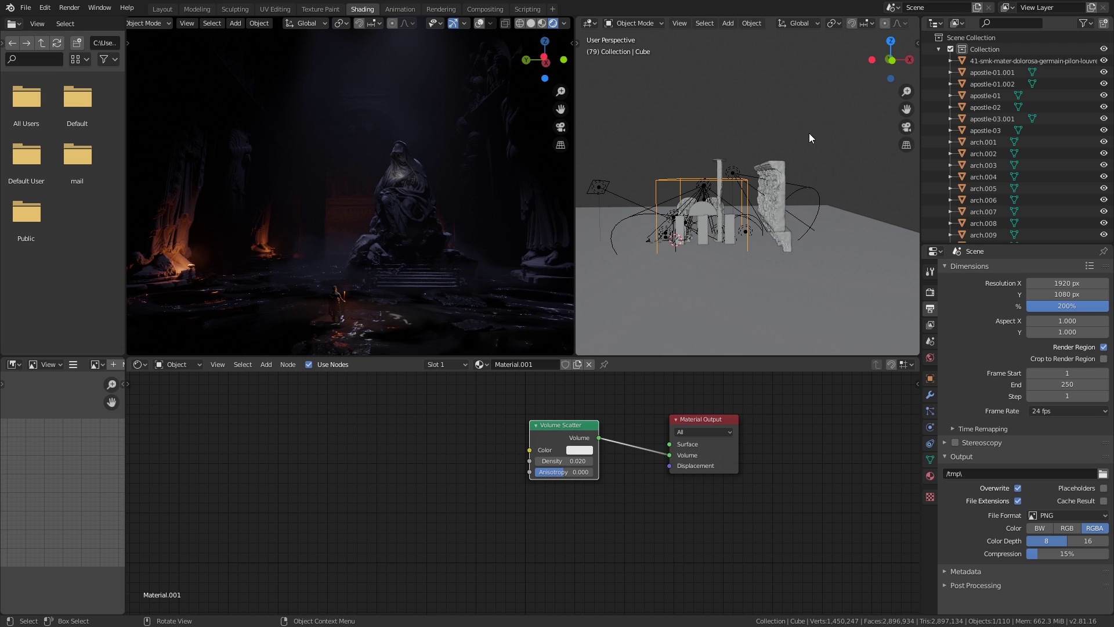
Step: Select the spot light above the scene and move it down and off to the side of the statue
{"action": "middle_click_drag", "start_coordinate": [743, 177], "coordinate": [742, 185]}
{"action": "scroll", "coordinate": [742, 185], "scroll_direction": "up", "scroll_amount": 5}
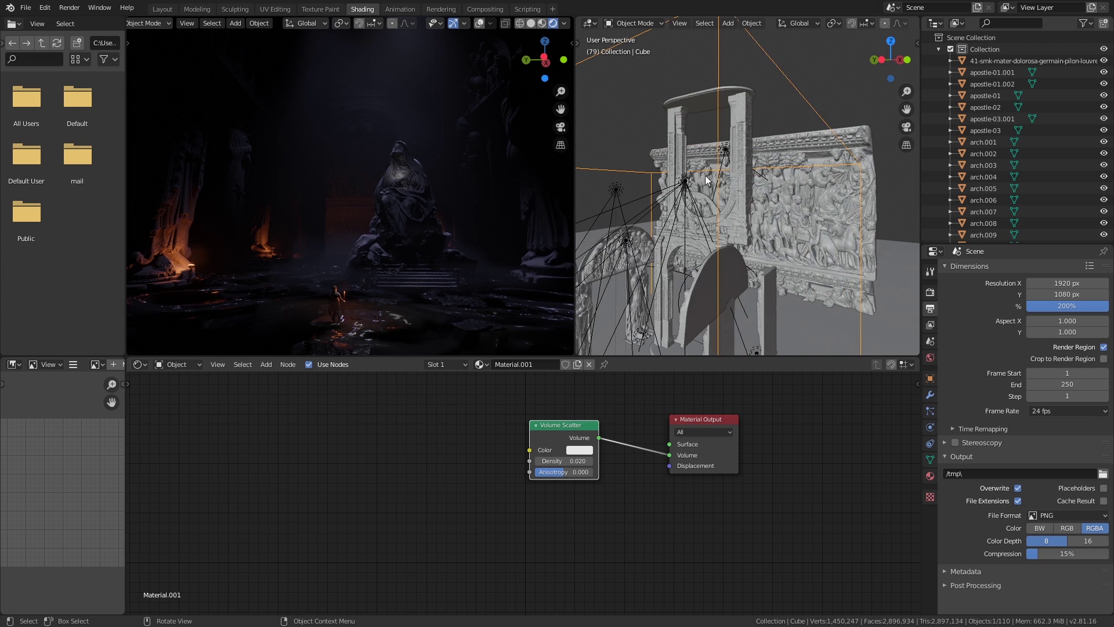
{"action": "scroll", "coordinate": [705, 179], "scroll_direction": "up", "scroll_amount": 3}
{"action": "middle_click_drag", "start_coordinate": [489, 165], "coordinate": [408, 203]}
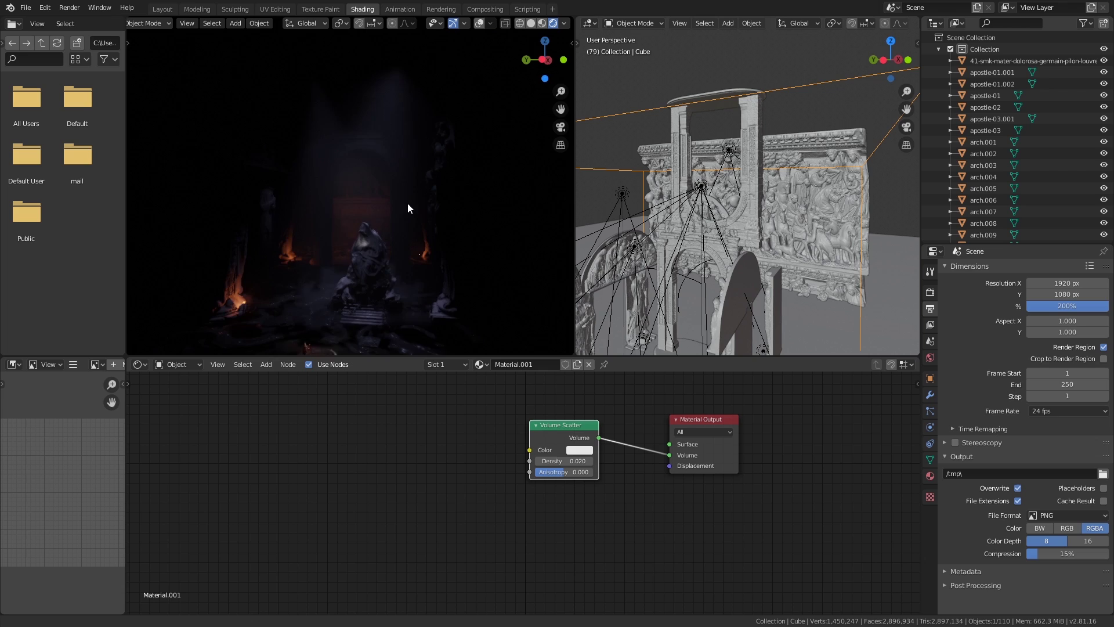
{"action": "middle_click_drag", "start_coordinate": [699, 191], "coordinate": [722, 175]}
{"action": "left_click", "coordinate": [718, 193]}
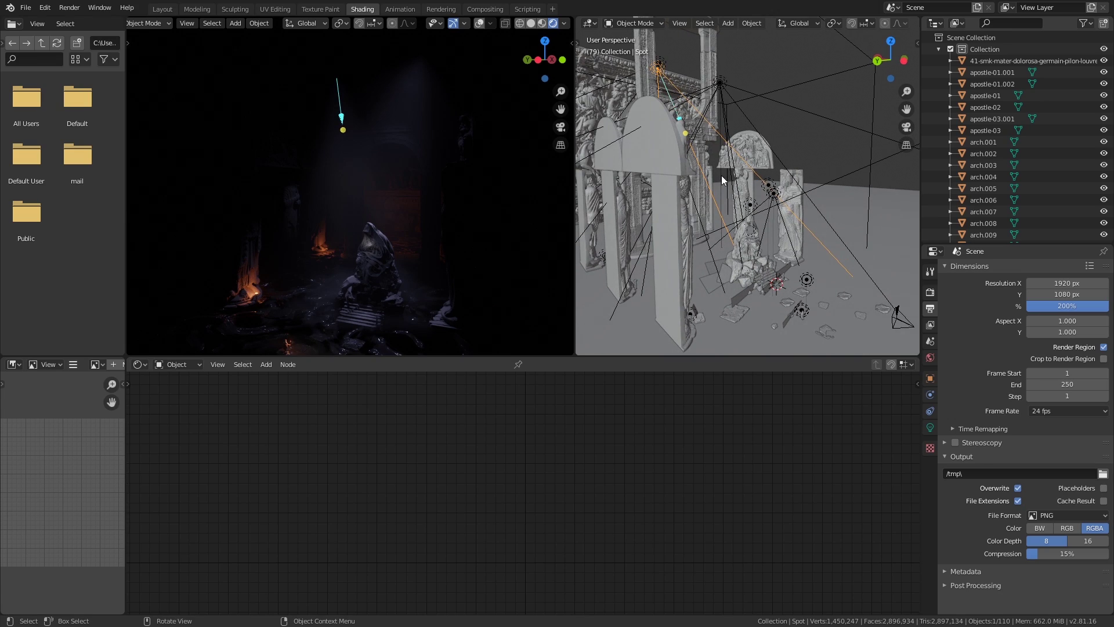
{"action": "key", "text": "g"}
{"action": "left_click", "coordinate": [796, 286]}
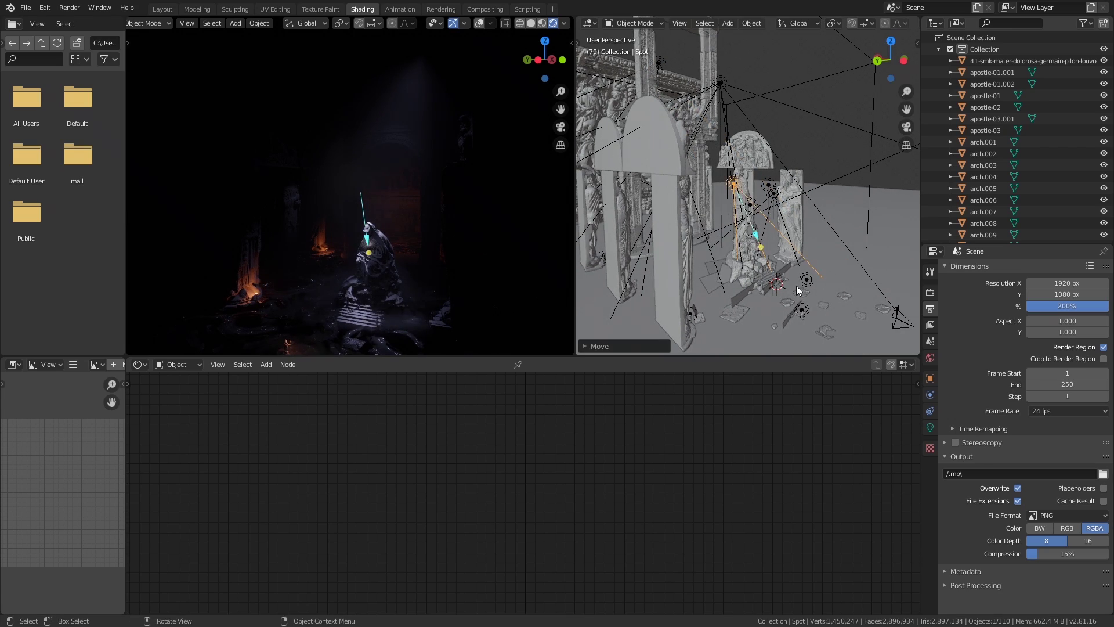
{"action": "middle_click_drag", "start_coordinate": [796, 285], "coordinate": [692, 192]}
{"action": "key", "text": "g"}
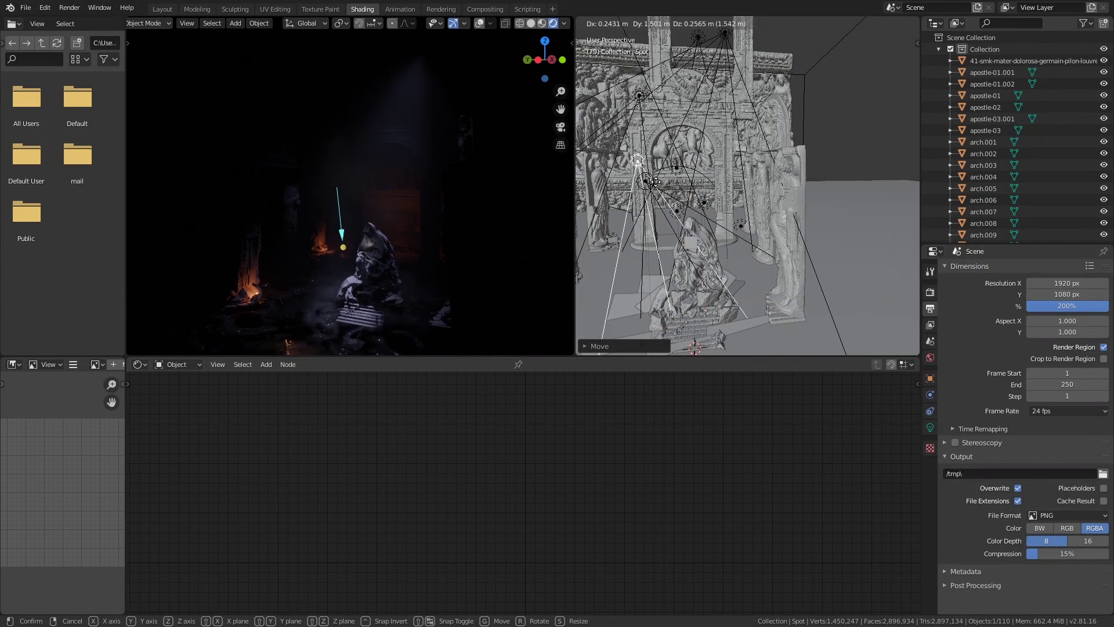
{"action": "left_click", "coordinate": [635, 181]}
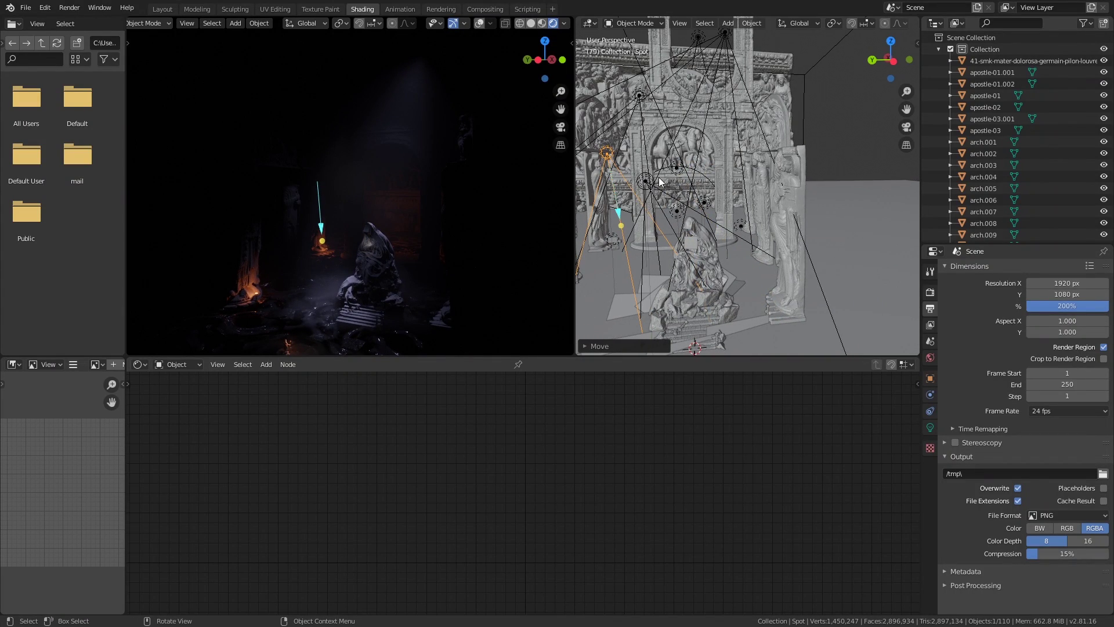
Step: Select the fog plane near the statue's base, enable overlays in the rendered viewport, and move the plane upward
{"action": "middle_click_drag", "start_coordinate": [659, 168], "coordinate": [732, 163]}
{"action": "mouse_move", "coordinate": [386, 212]}
{"action": "middle_mouse_down"}
{"action": "mouse_move", "coordinate": [364, 236]}
{"action": "mouse_move", "coordinate": [281, 232]}
{"action": "mouse_move", "coordinate": [363, 230]}
{"action": "mouse_move", "coordinate": [341, 162]}
{"action": "mouse_move", "coordinate": [381, 199]}
{"action": "mouse_move", "coordinate": [354, 225]}
{"action": "mouse_move", "coordinate": [370, 226]}
{"action": "mouse_move", "coordinate": [332, 219]}
{"action": "mouse_move", "coordinate": [406, 225]}
{"action": "mouse_move", "coordinate": [374, 229]}
{"action": "mouse_move", "coordinate": [412, 214]}
{"action": "mouse_move", "coordinate": [374, 224]}
{"action": "middle_mouse_up"}
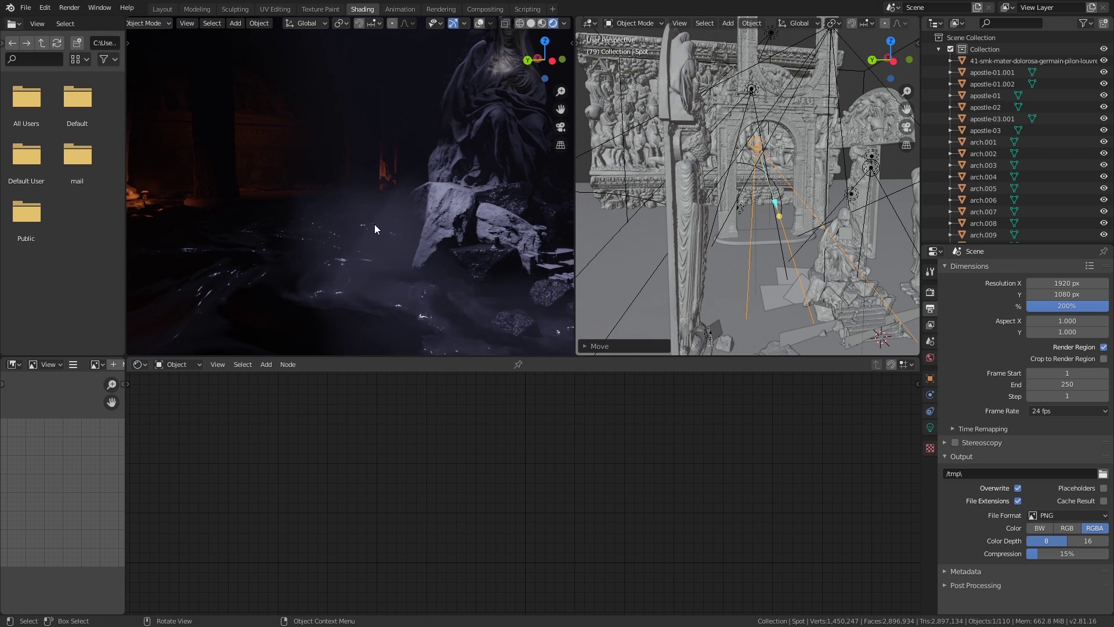
{"action": "left_click", "coordinate": [374, 224]}
{"action": "left_click", "coordinate": [480, 23]}
{"action": "middle_click_drag", "start_coordinate": [433, 197], "coordinate": [364, 200]}
{"action": "key", "text": "g"}
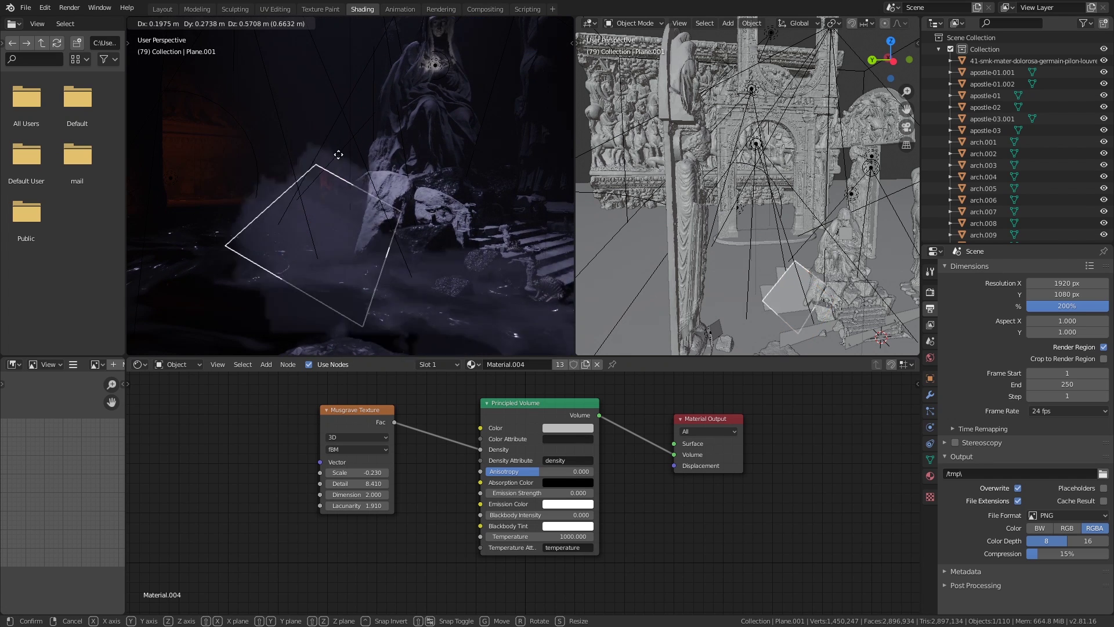
{"action": "left_click", "coordinate": [348, 45]}
Step: Scale down the raised fog plane beside the statue
{"action": "middle_click_drag", "start_coordinate": [405, 134], "coordinate": [433, 216], "text": "shift"}
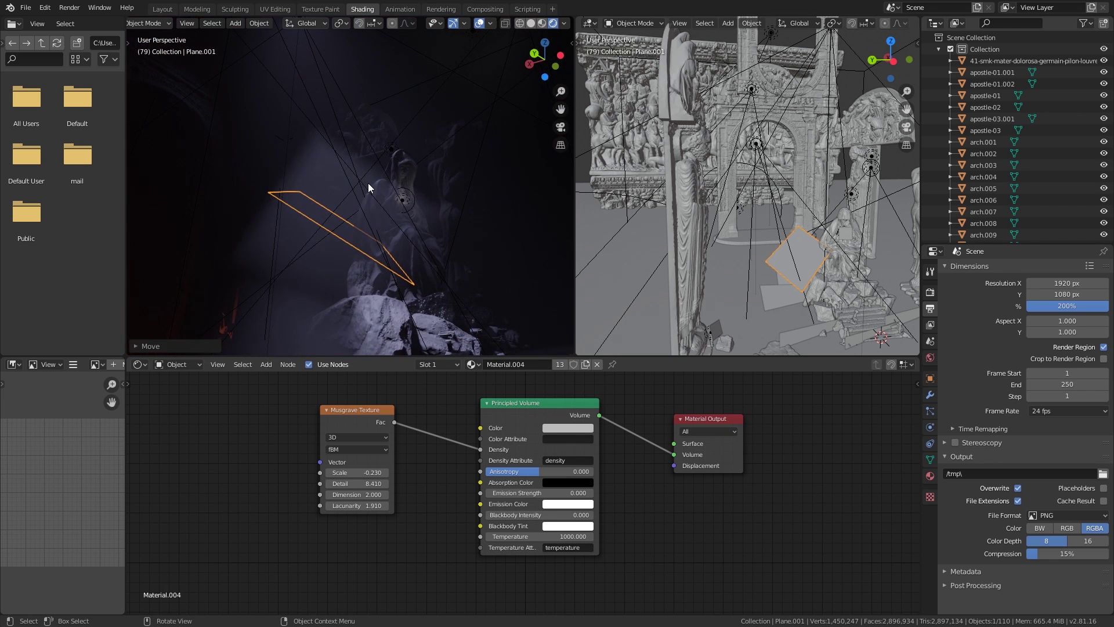
{"action": "middle_click_drag", "start_coordinate": [371, 183], "coordinate": [328, 153]}
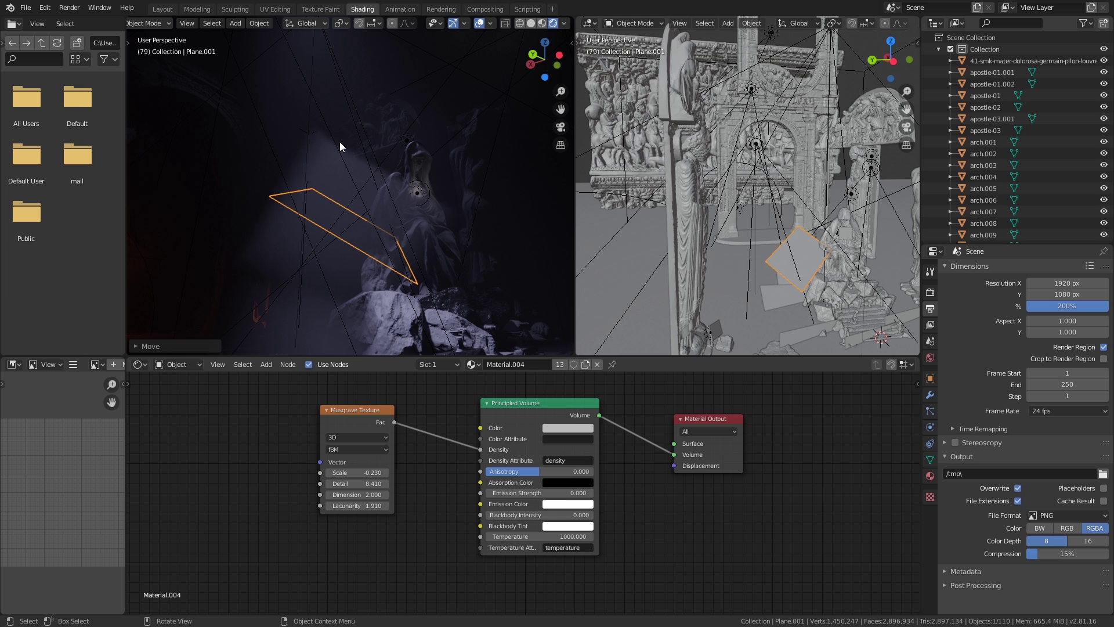
{"action": "middle_click_drag", "start_coordinate": [308, 168], "coordinate": [433, 193]}
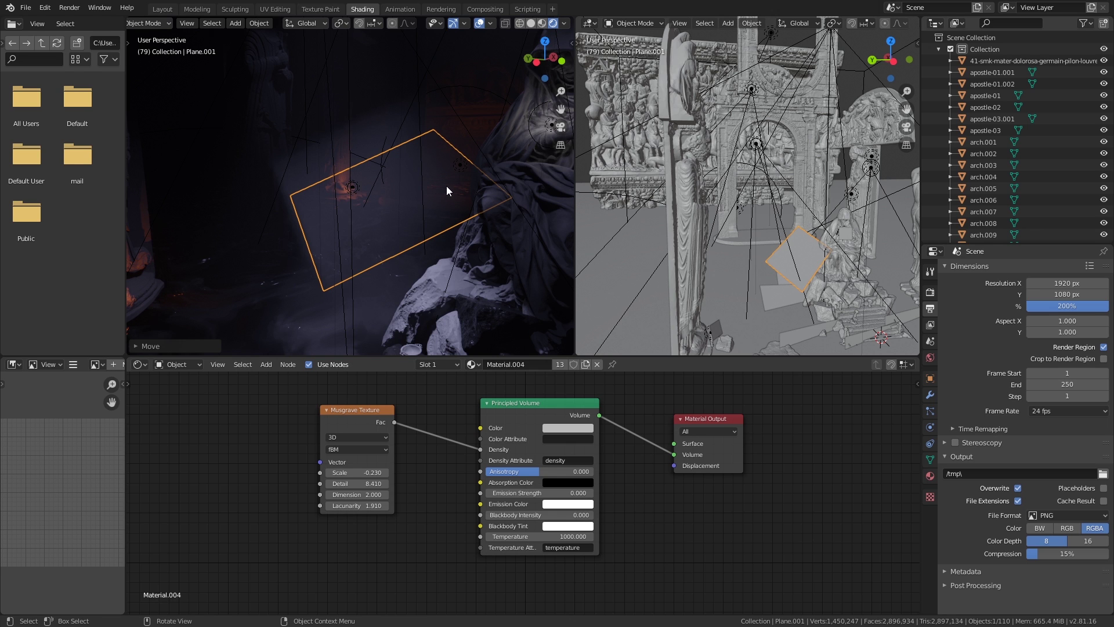
{"action": "key", "text": "s"}
{"action": "left_click", "coordinate": [419, 180]}
Step: Duplicate the fog plane, place the copy in front of the distant fire, and rotate it
{"action": "middle_click_drag", "start_coordinate": [419, 180], "coordinate": [409, 189]}
{"action": "key", "text": "shift+d"}
{"action": "left_click", "coordinate": [342, 196]}
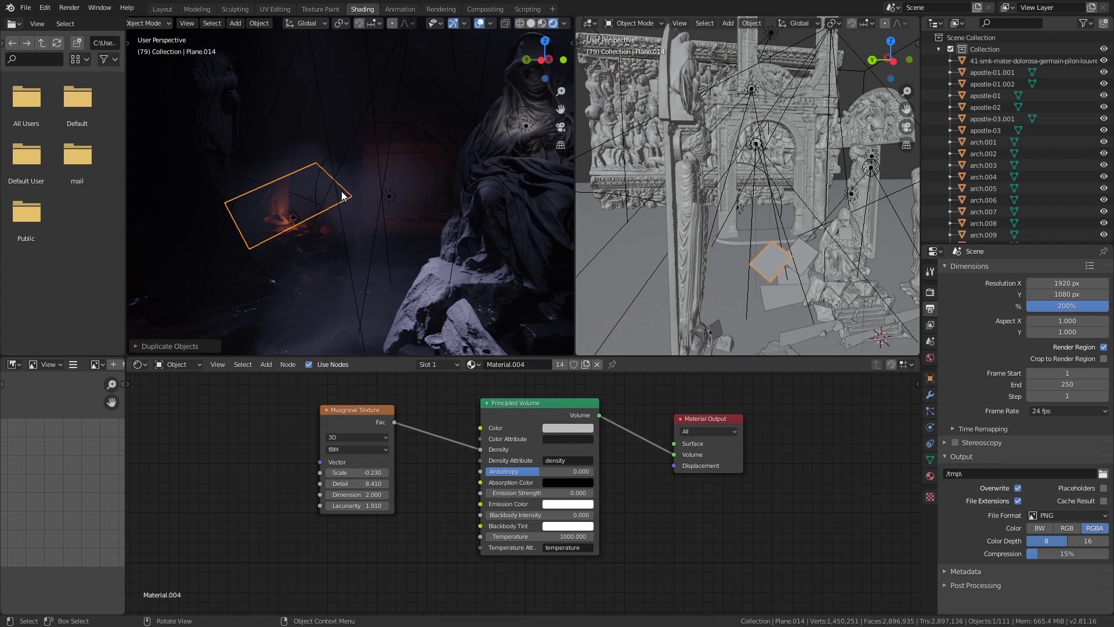
{"action": "key", "text": "r"}
{"action": "left_click", "coordinate": [312, 198]}
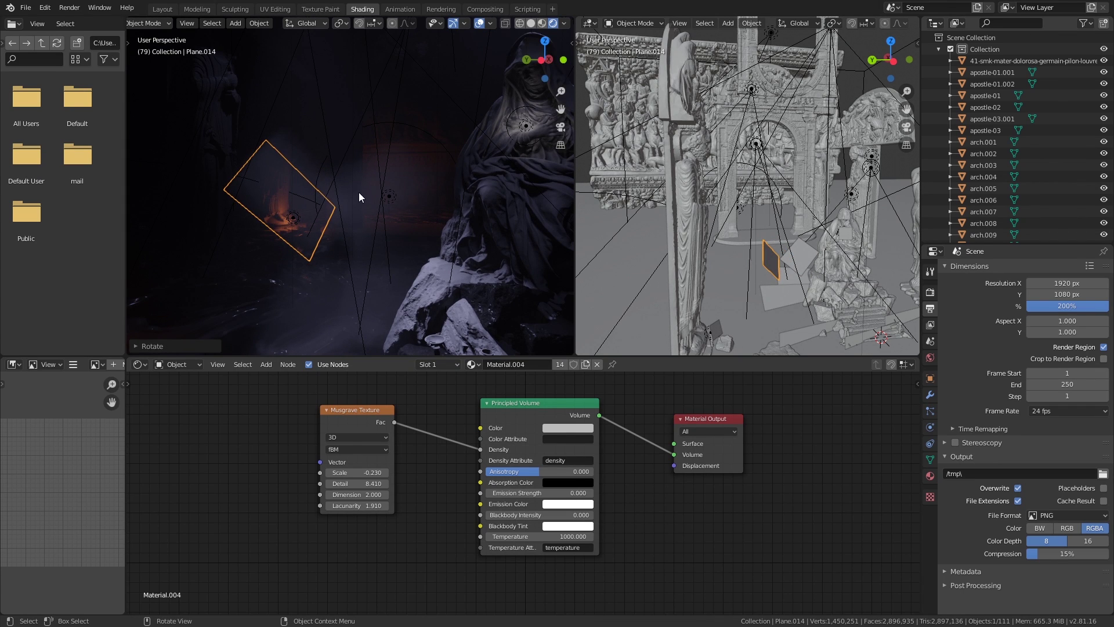
Step: Select the small fog plane at the standing figure's torch and examine it up close from several angles
{"action": "scroll", "coordinate": [360, 191], "scroll_direction": "down", "scroll_amount": 5}
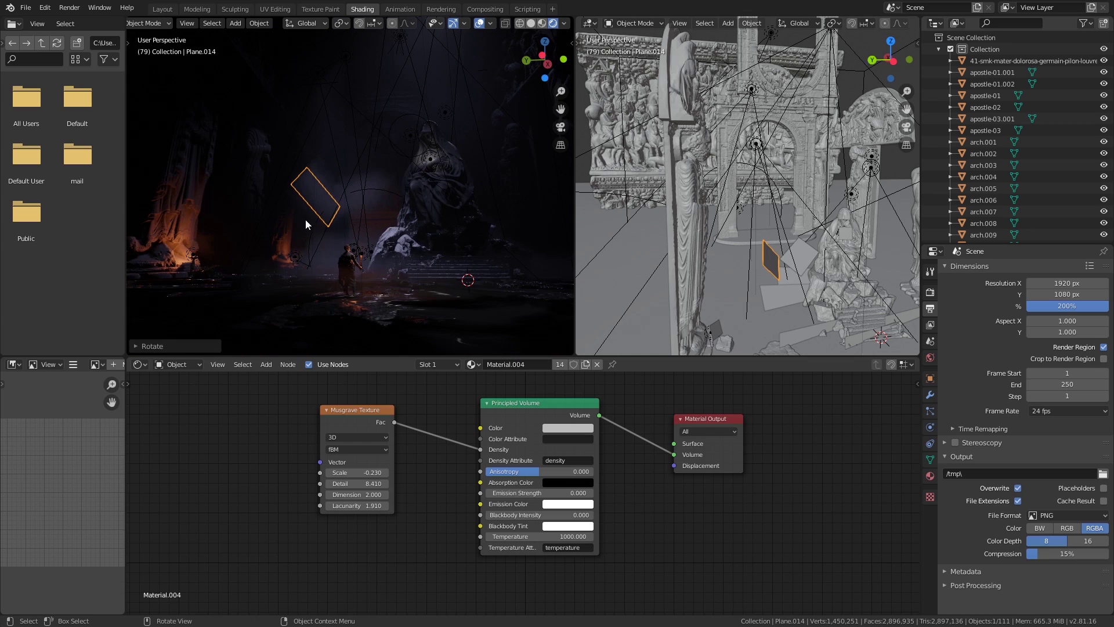
{"action": "middle_click_drag", "start_coordinate": [305, 219], "coordinate": [276, 257]}
{"action": "middle_click_drag", "start_coordinate": [384, 255], "coordinate": [301, 255]}
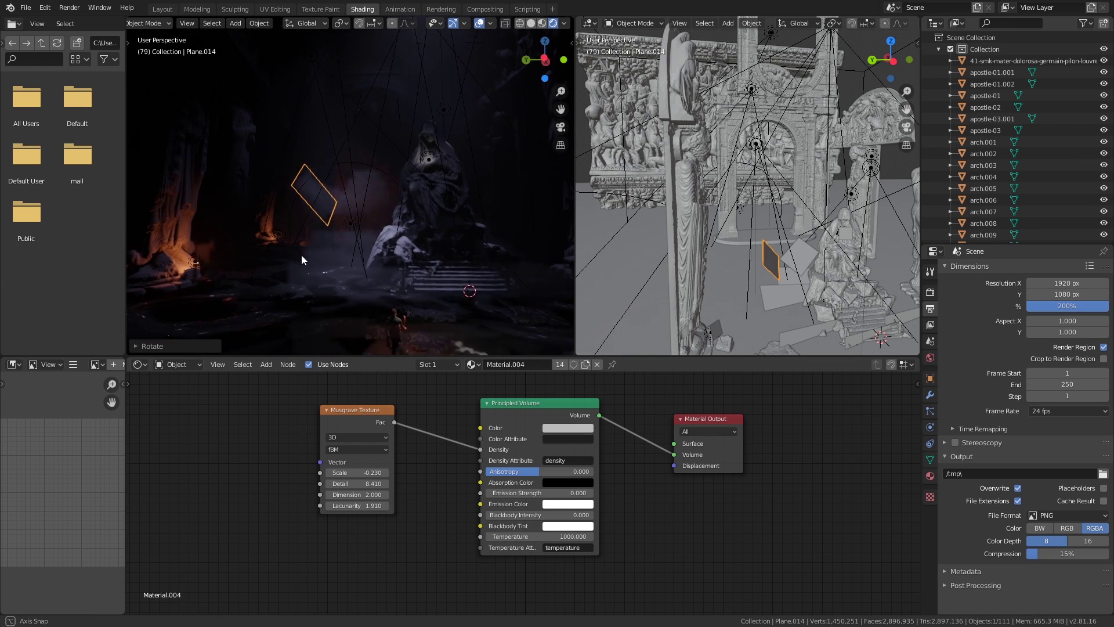
{"action": "middle_click_drag", "start_coordinate": [428, 277], "coordinate": [479, 302]}
{"action": "middle_click_drag", "start_coordinate": [307, 245], "coordinate": [362, 195]}
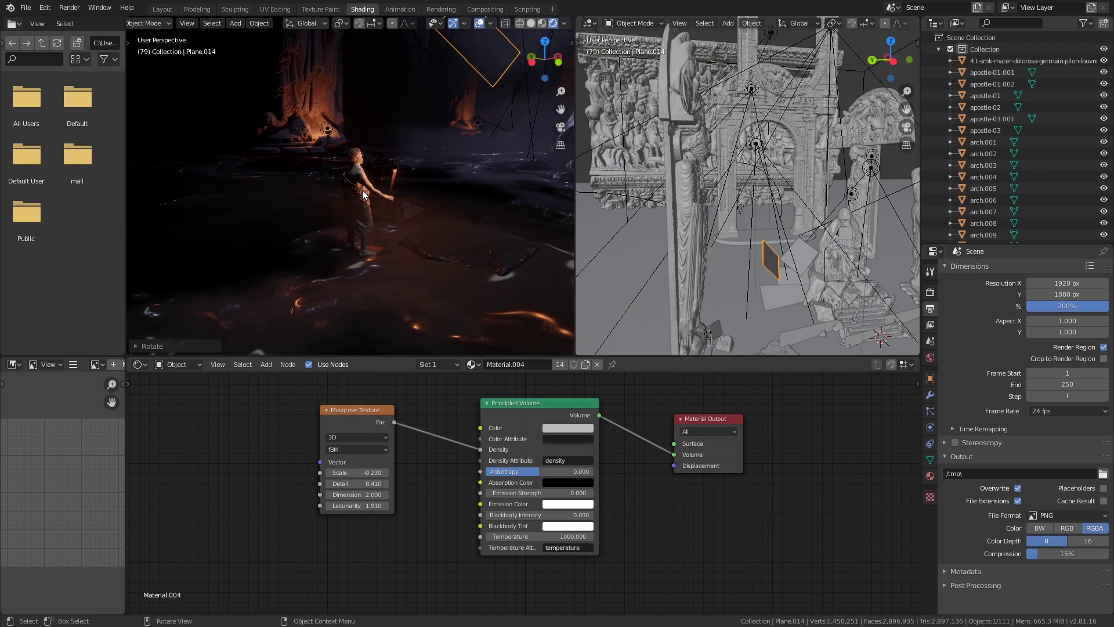
{"action": "left_click", "coordinate": [396, 158]}
{"action": "mouse_move", "coordinate": [396, 157]}
{"action": "middle_mouse_down"}
{"action": "mouse_move", "coordinate": [416, 163]}
{"action": "mouse_move", "coordinate": [426, 196]}
{"action": "mouse_move", "coordinate": [441, 202]}
{"action": "mouse_move", "coordinate": [386, 192]}
{"action": "mouse_move", "coordinate": [221, 199]}
{"action": "mouse_move", "coordinate": [426, 201]}
{"action": "mouse_move", "coordinate": [319, 192]}
{"action": "mouse_move", "coordinate": [376, 155]}
{"action": "middle_mouse_up"}
{"action": "key", "text": "KP_Decimal"}
{"action": "middle_click_drag", "start_coordinate": [325, 186], "coordinate": [356, 167]}
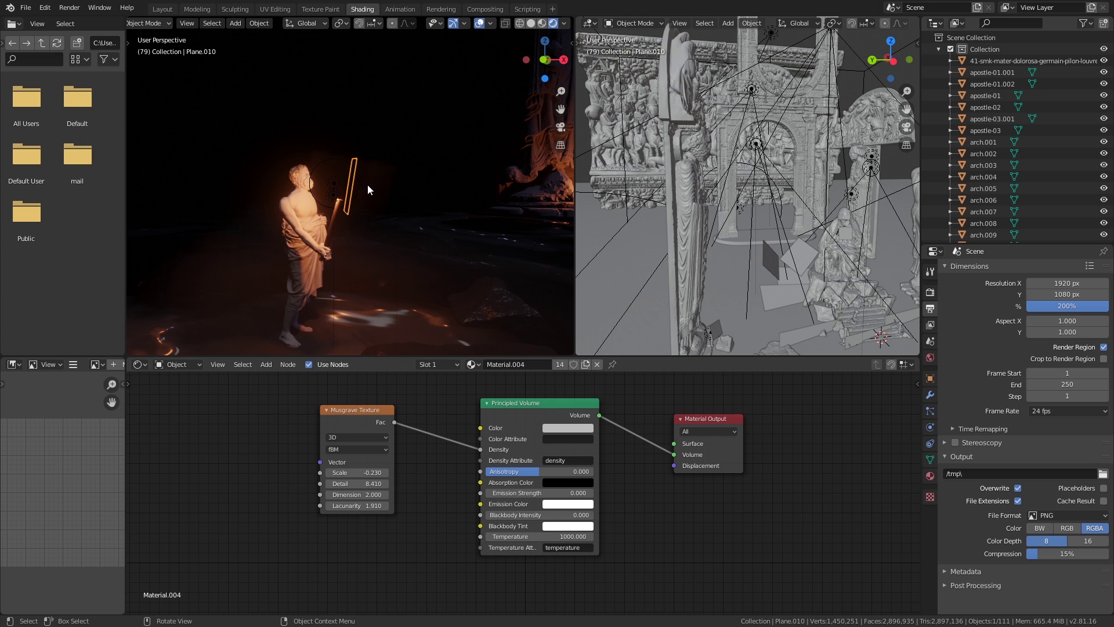
{"action": "middle_click_drag", "start_coordinate": [368, 184], "coordinate": [371, 206]}
Step: Select the rotated fog plane copy, frame it in the rendered viewport, and move its Material Output node farther from the Principled Volume node
{"action": "left_click", "coordinate": [332, 169]}
{"action": "key", "text": "grave"}
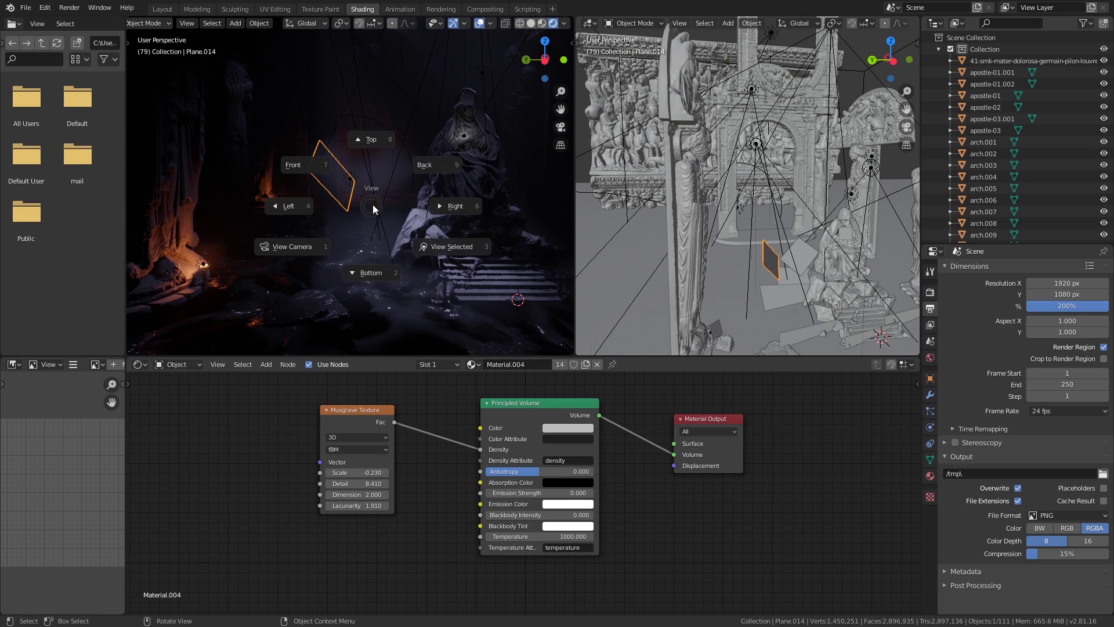
{"action": "left_click", "coordinate": [435, 245]}
{"action": "middle_click_drag", "start_coordinate": [712, 478], "coordinate": [644, 488]}
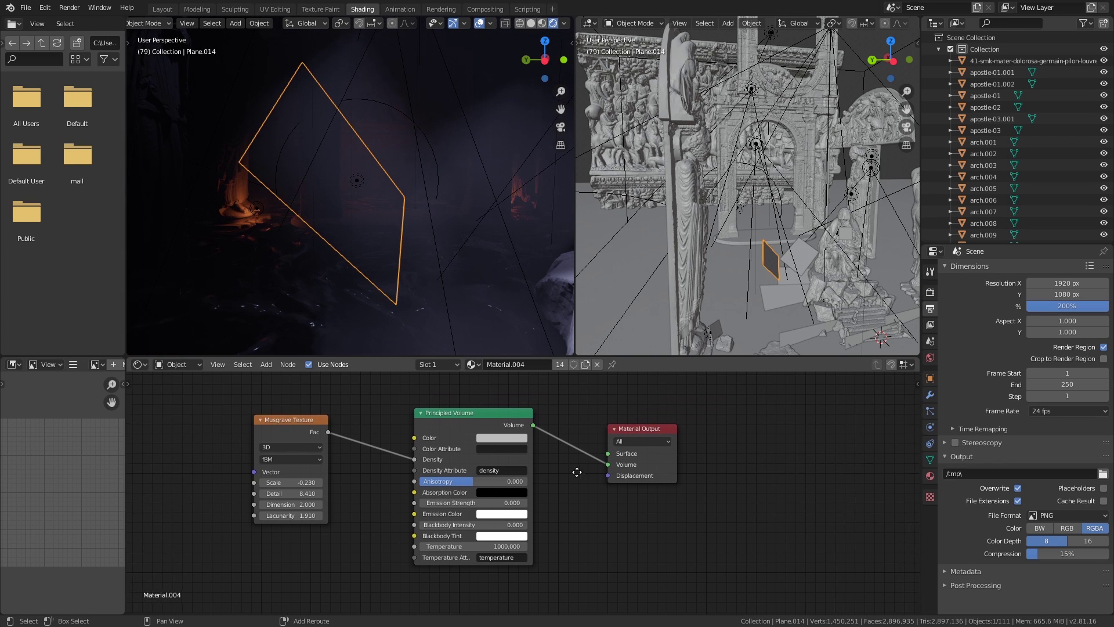
{"action": "left_click_drag", "start_coordinate": [635, 429], "coordinate": [649, 423]}
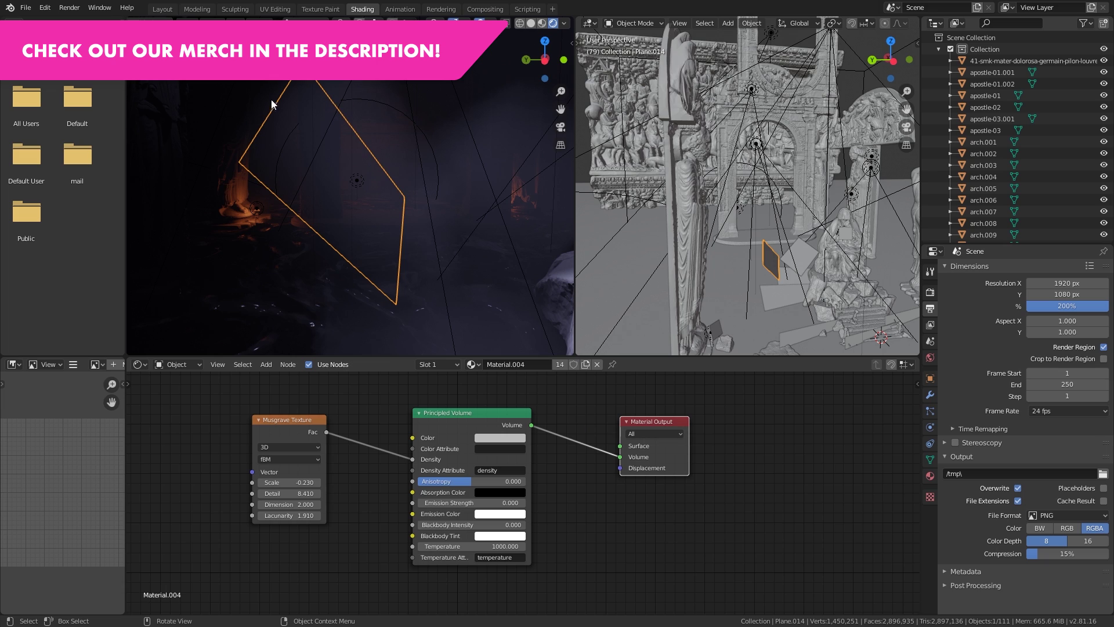
Step: Search the node list for "volu" to locate the Principled Volume node
{"action": "left_click_drag", "start_coordinate": [531, 425], "coordinate": [548, 419]}
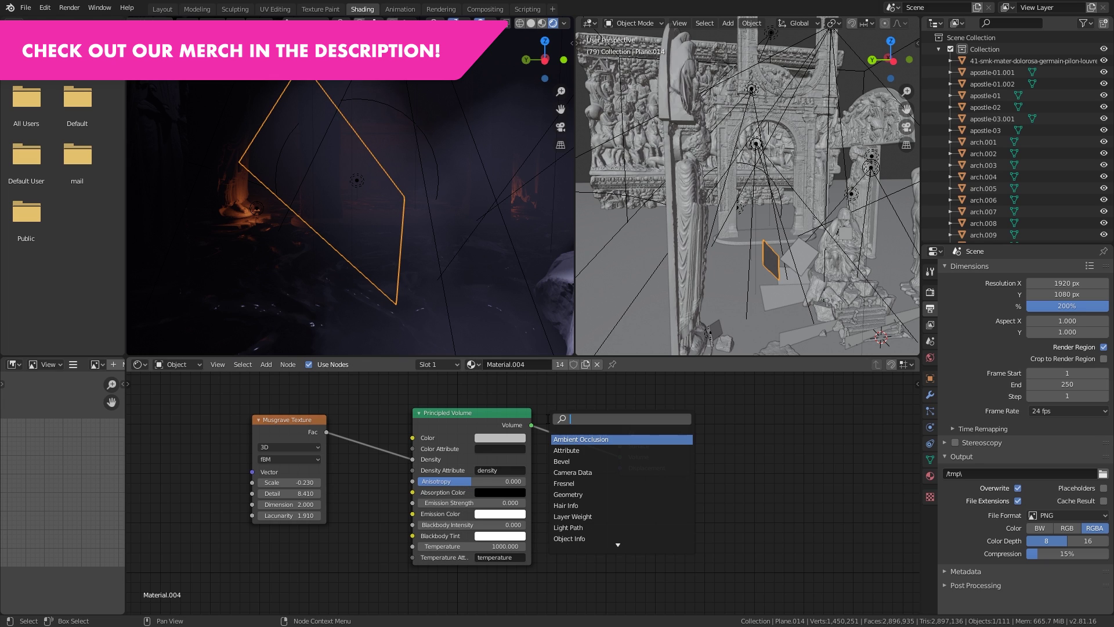
{"action": "type", "text": "vol"}
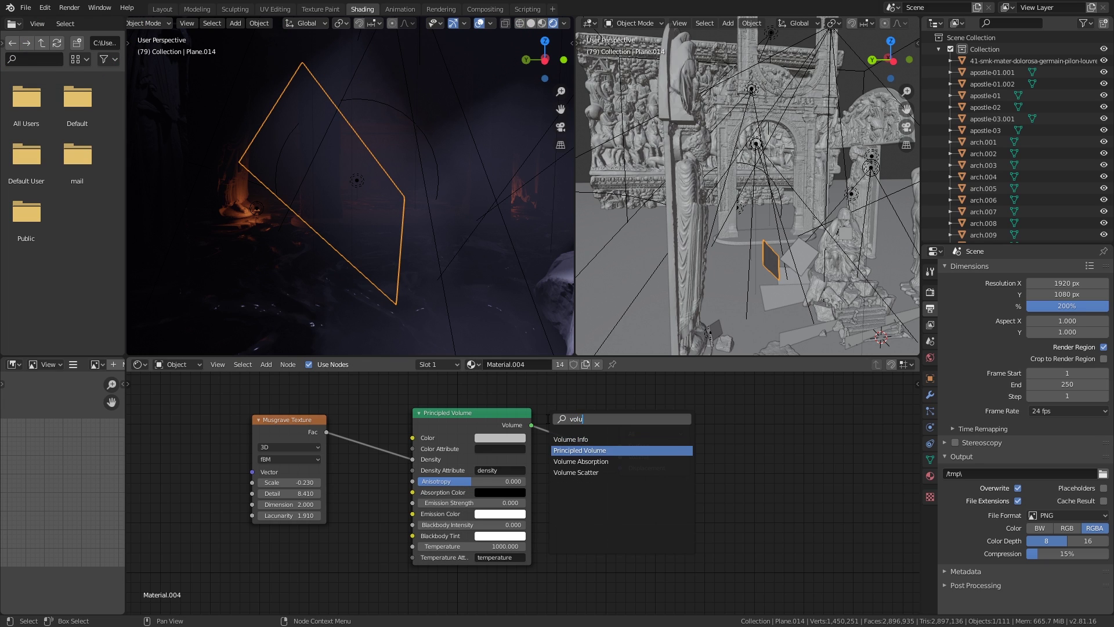
{"action": "type", "text": "u"}
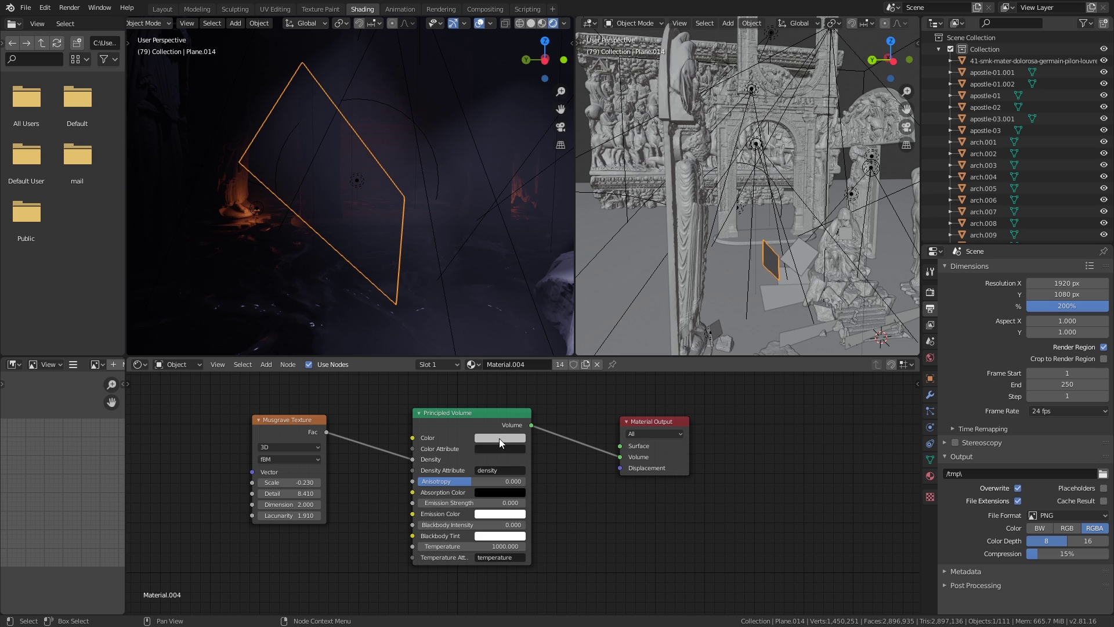
Step: Rearrange the Principled Volume and Musgrave Texture nodes so there is more space between them
{"action": "left_click_drag", "start_coordinate": [478, 415], "coordinate": [487, 412]}
{"action": "middle_click_drag", "start_coordinate": [383, 401], "coordinate": [390, 411]}
{"action": "middle_click_drag", "start_coordinate": [308, 186], "coordinate": [339, 211]}
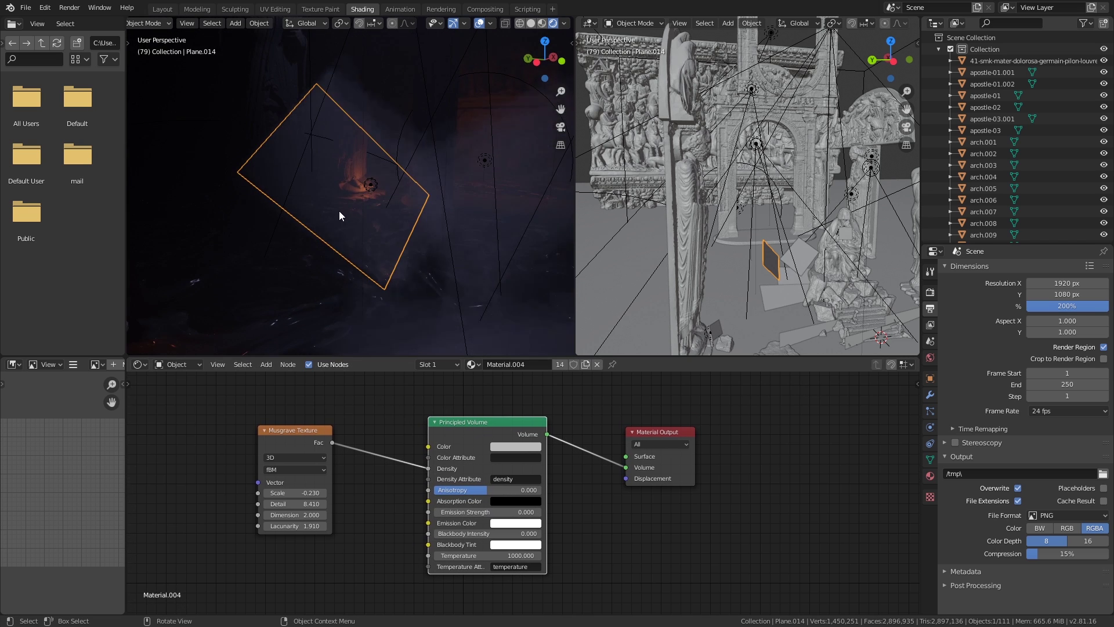
{"action": "left_click_drag", "start_coordinate": [288, 431], "coordinate": [257, 428]}
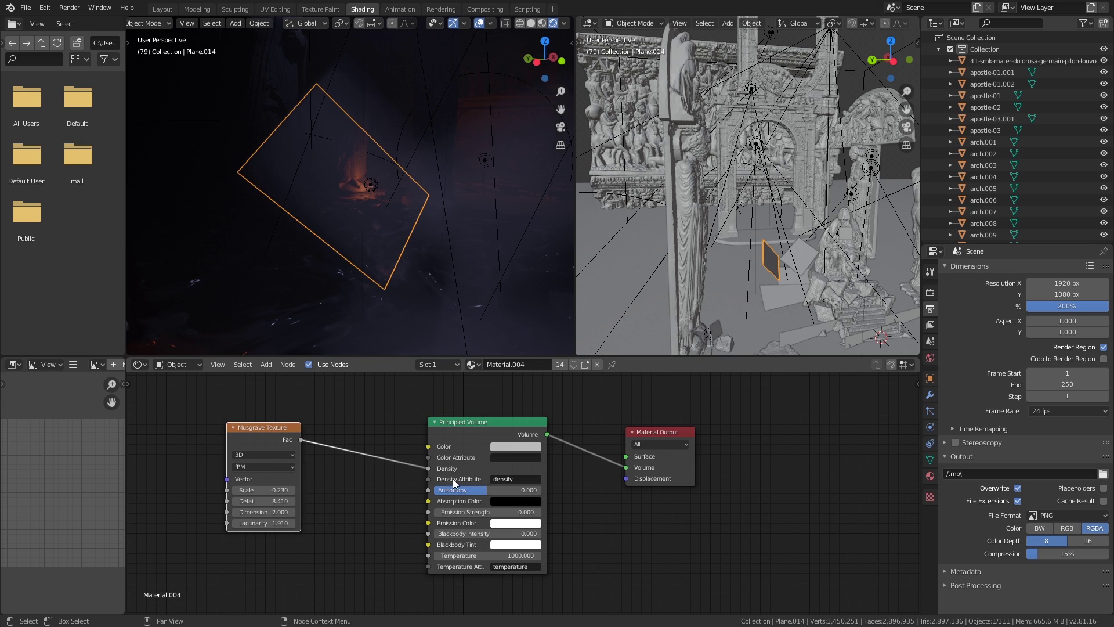
Step: Try adding another Musgrave Texture node and cancel its placement
{"action": "key", "text": "shift+a"}
{"action": "left_click", "coordinate": [339, 430]}
{"action": "type", "text": "mus"}
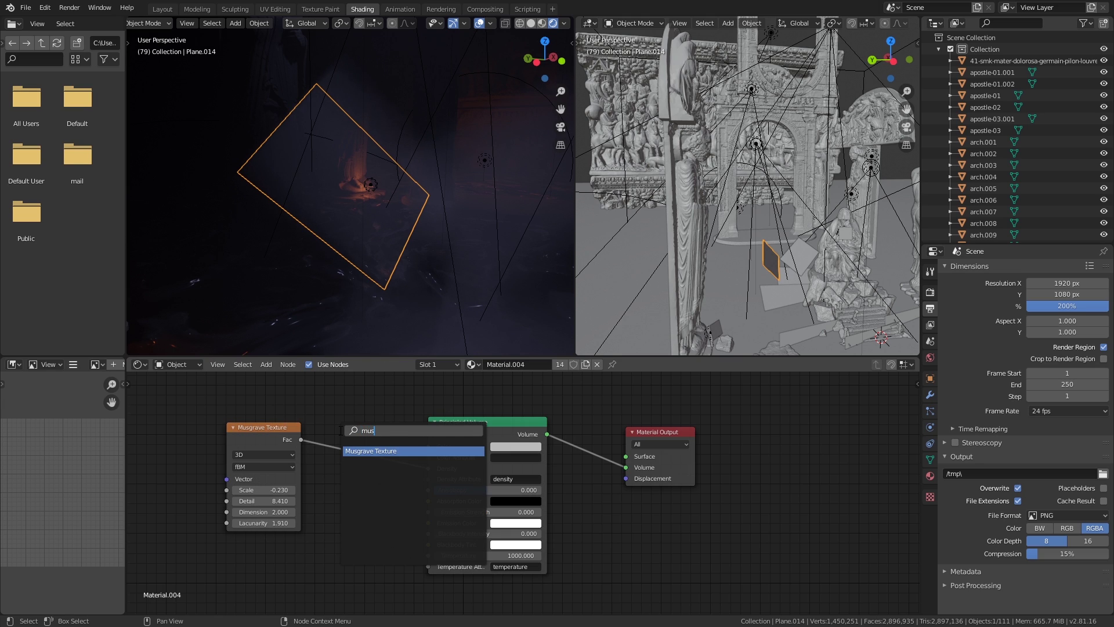
{"action": "key", "text": "Return"}
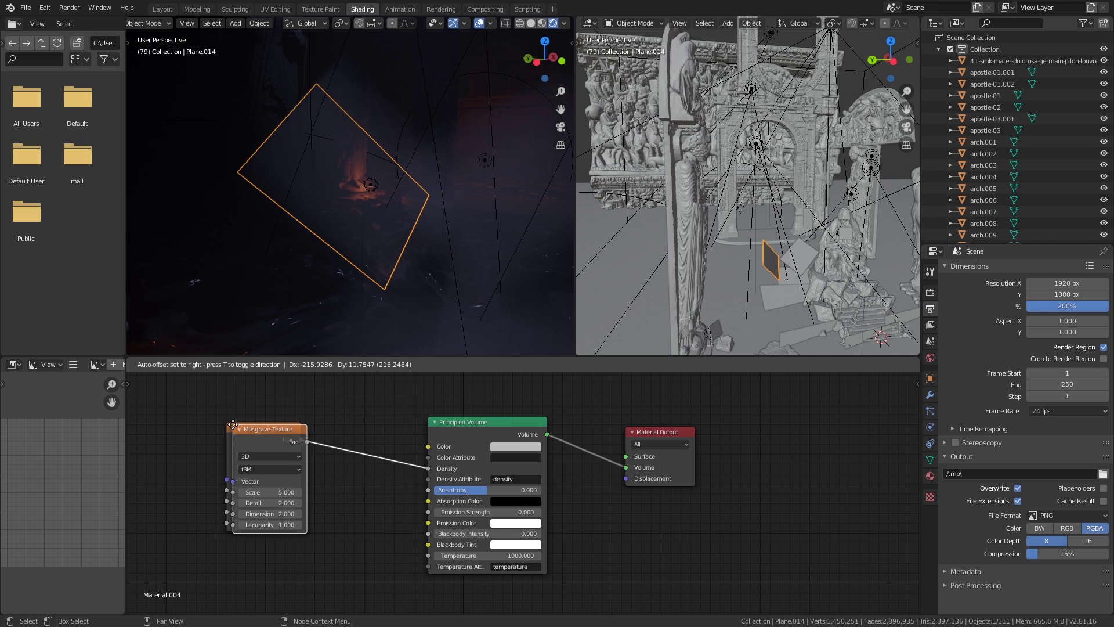
{"action": "key", "text": "Escape"}
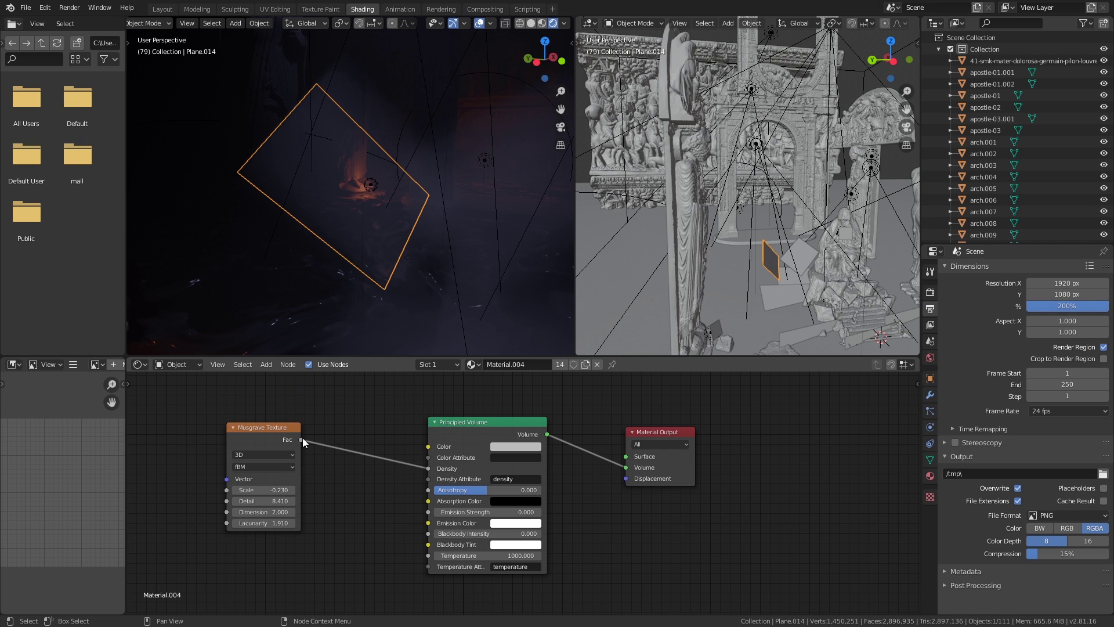
Step: Set the Musgrave Texture node's Scale to 1 and view the fog plane from another angle in the rendered viewport
{"action": "left_click_drag", "start_coordinate": [409, 462], "coordinate": [427, 469]}
{"action": "middle_click_drag", "start_coordinate": [347, 257], "coordinate": [332, 246]}
{"action": "left_click", "coordinate": [288, 490]}
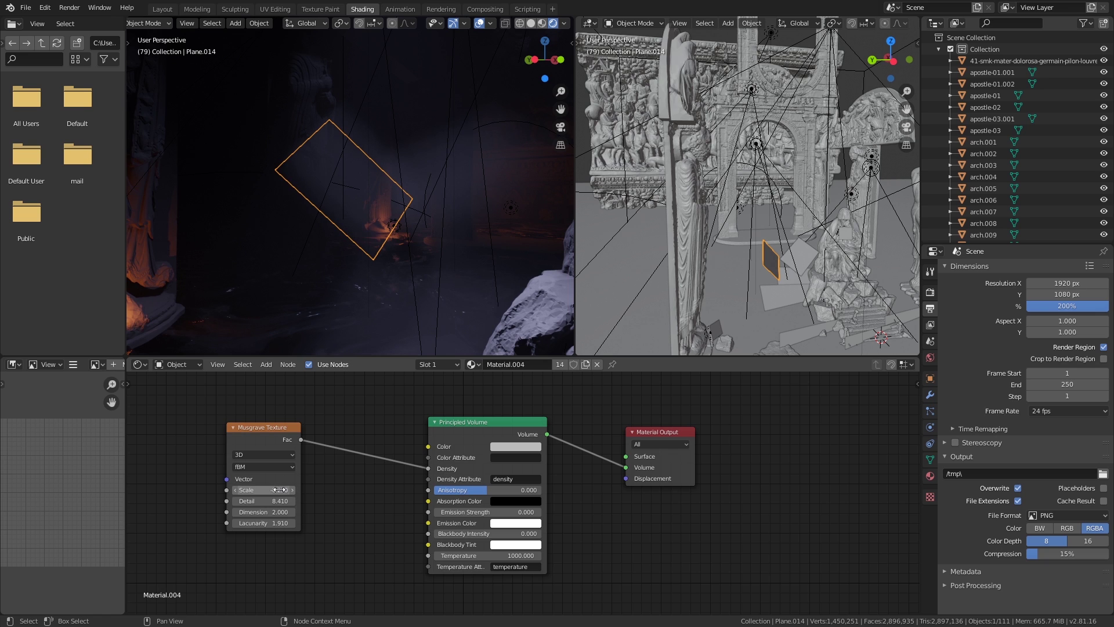
{"action": "left_click", "coordinate": [280, 489]}
{"action": "type", "text": "1"}
{"action": "key", "text": "Return"}
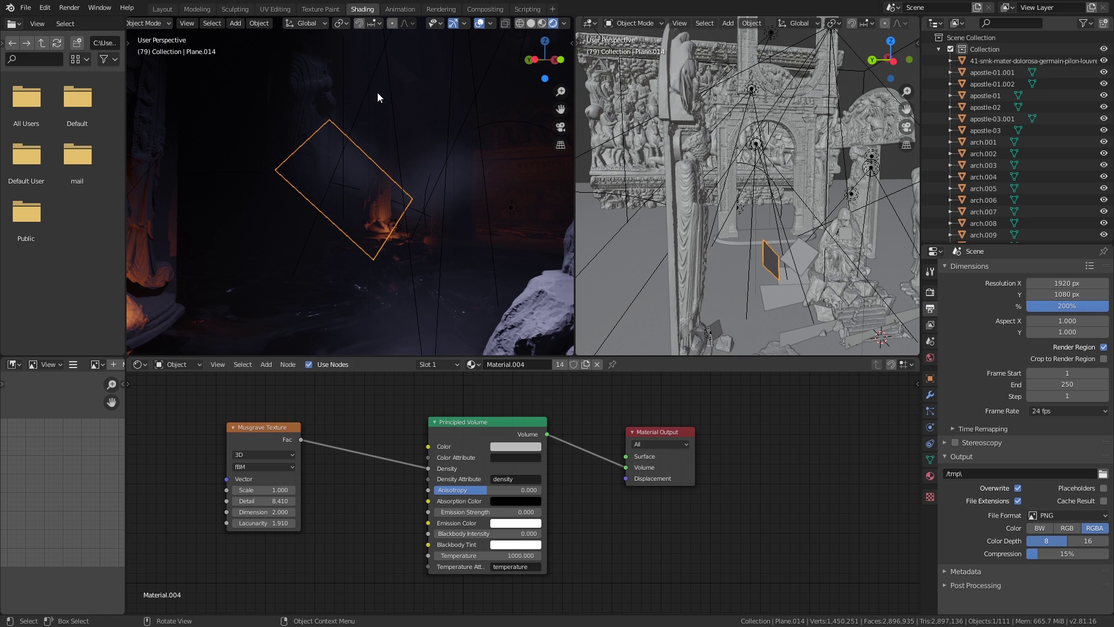
{"action": "middle_click_drag", "start_coordinate": [377, 93], "coordinate": [391, 158]}
{"action": "middle_click_drag", "start_coordinate": [318, 124], "coordinate": [368, 183]}
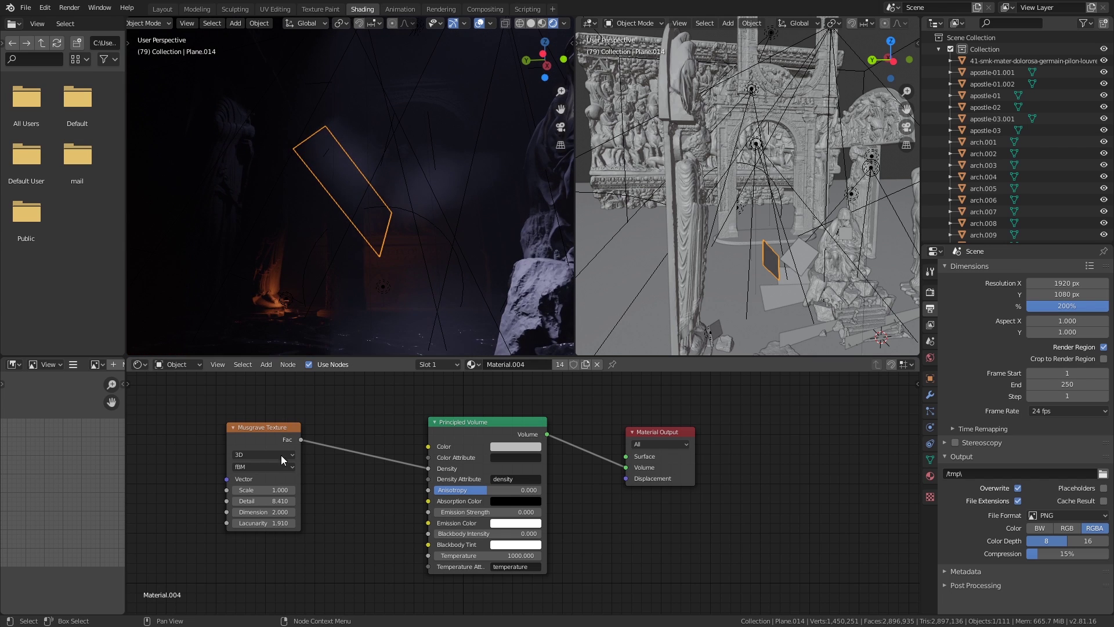
Step: Set the Musgrave Texture's Scale to -2.1 and examine the fog around the statue from several angles
{"action": "left_click_drag", "start_coordinate": [275, 490], "coordinate": [279, 491]}
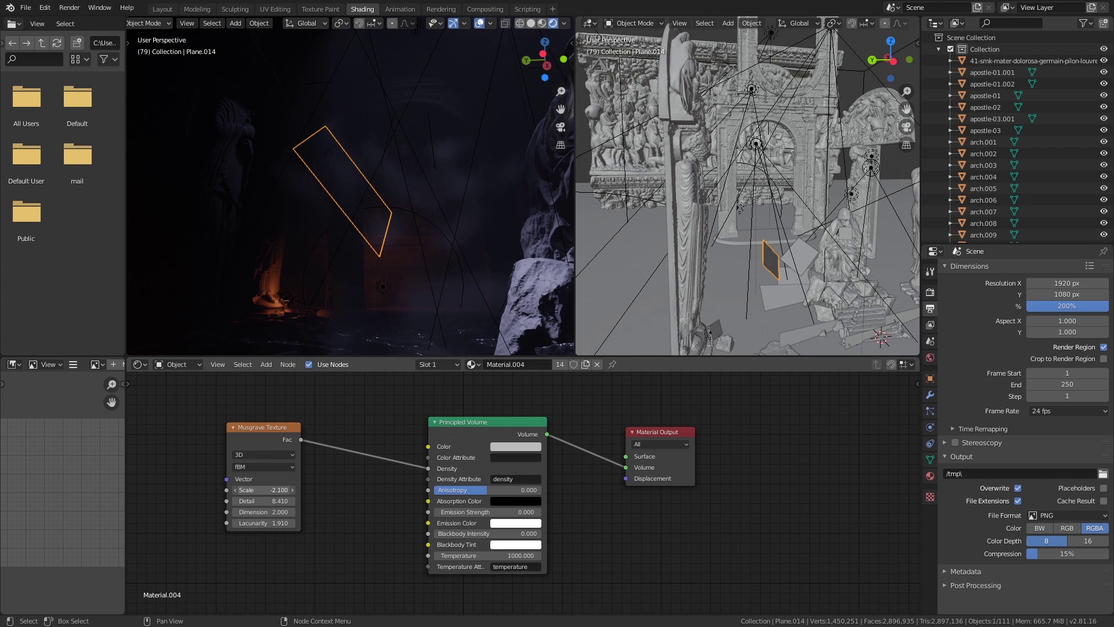
{"action": "middle_click_drag", "start_coordinate": [378, 264], "coordinate": [352, 267]}
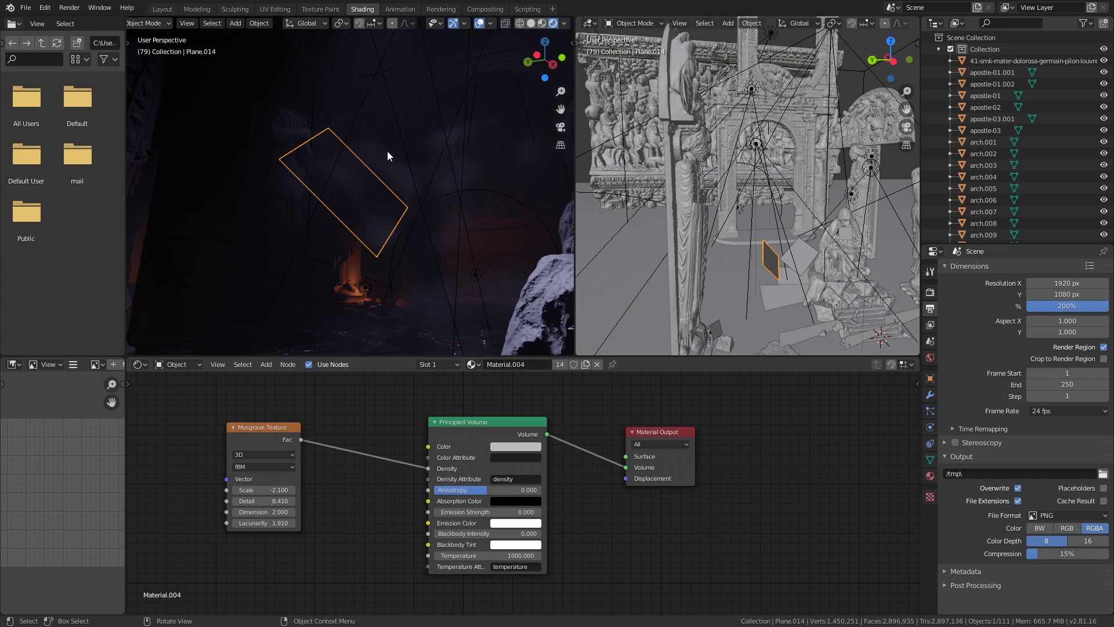
{"action": "middle_click_drag", "start_coordinate": [351, 182], "coordinate": [316, 173]}
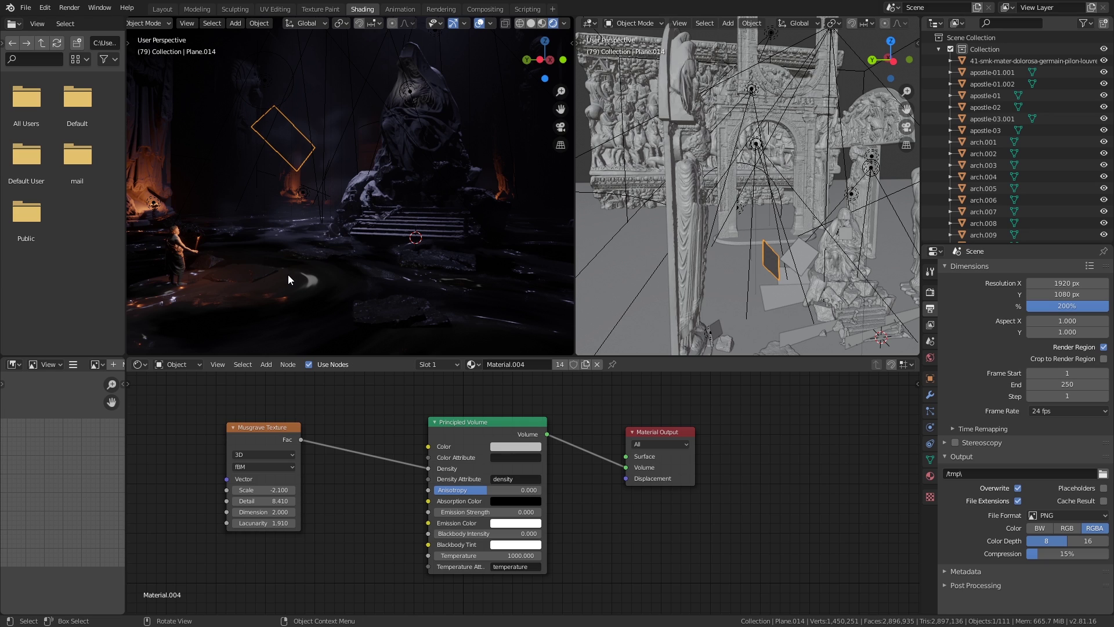
{"action": "middle_click_drag", "start_coordinate": [297, 233], "coordinate": [339, 228]}
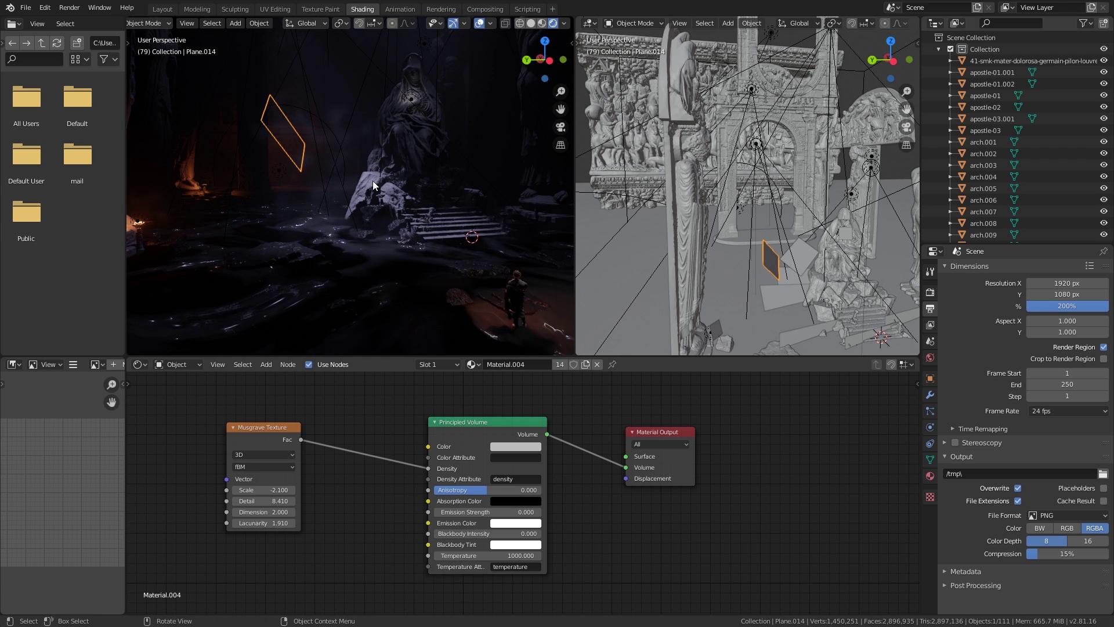
{"action": "middle_click_drag", "start_coordinate": [301, 259], "coordinate": [340, 219]}
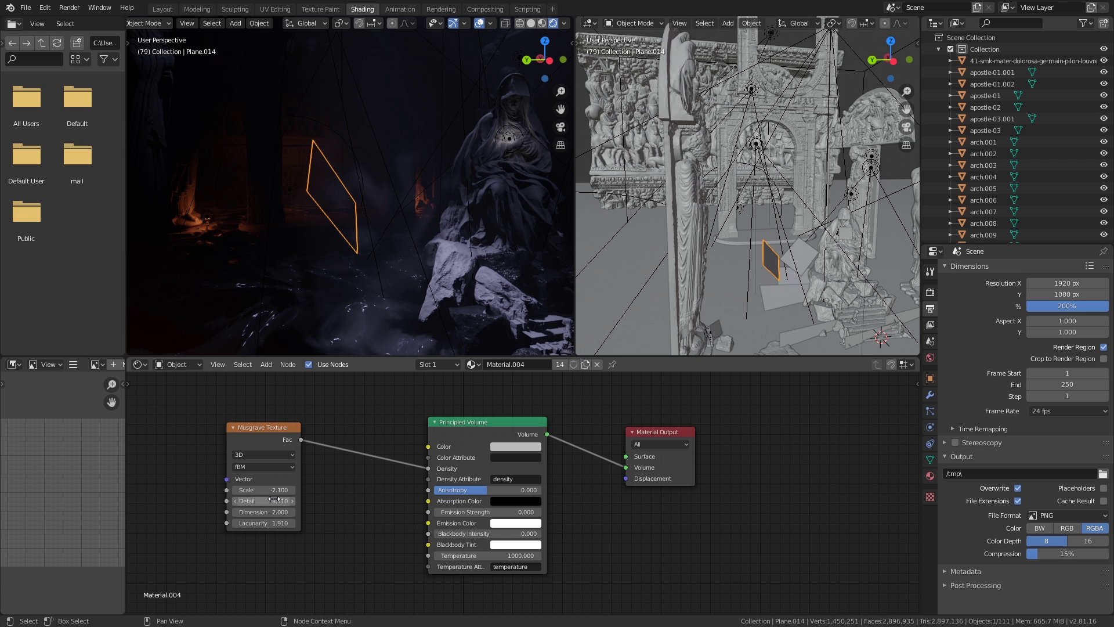
{"action": "middle_click_drag", "start_coordinate": [361, 245], "coordinate": [350, 205]}
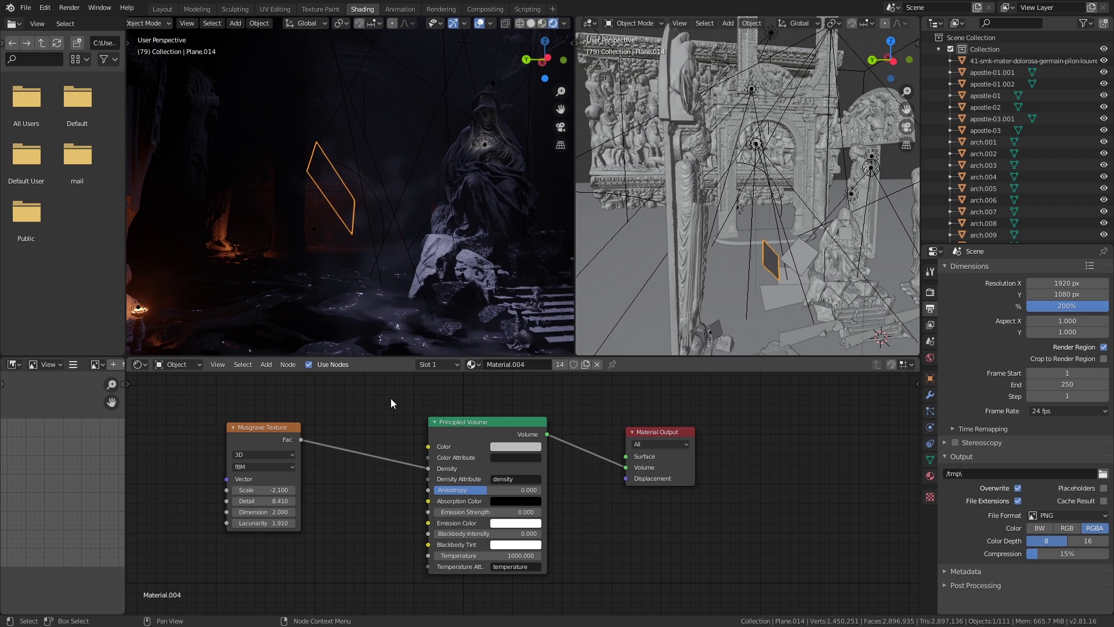
Step: Change the Principled Volume node's Color to a bright purple
{"action": "middle_click_drag", "start_coordinate": [402, 428], "coordinate": [380, 429]}
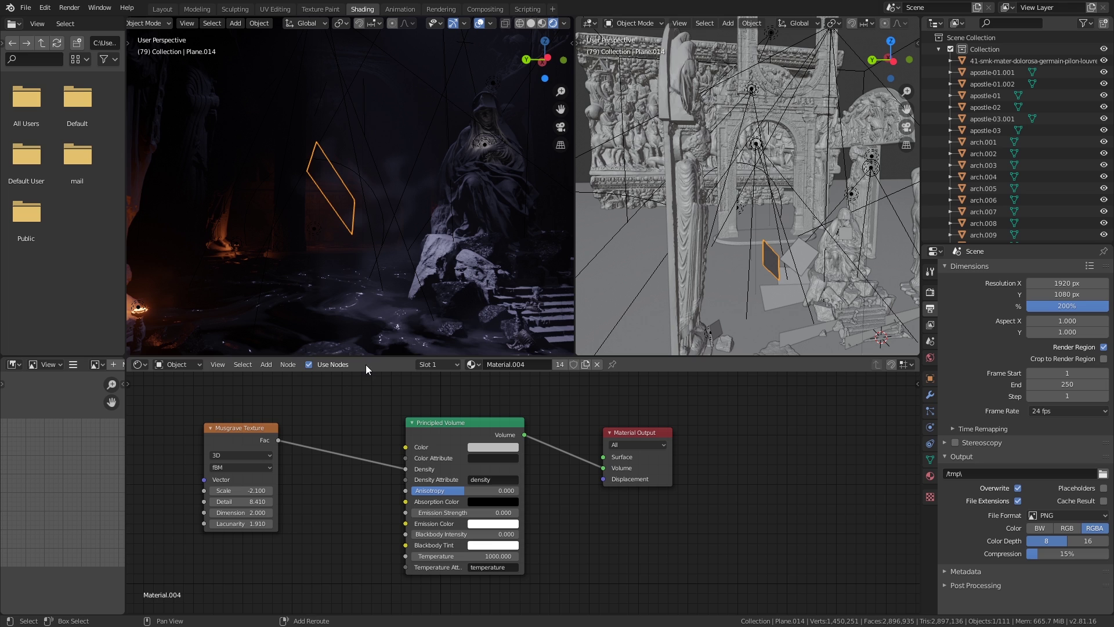
{"action": "left_click", "coordinate": [485, 447]}
{"action": "mouse_move", "coordinate": [539, 341]}
{"action": "left_mouse_down"}
{"action": "mouse_move", "coordinate": [544, 352]}
{"action": "mouse_move", "coordinate": [552, 308]}
{"action": "mouse_move", "coordinate": [534, 346]}
{"action": "left_mouse_up"}
Step: Move the purple fog plane closer to the seated statue
{"action": "middle_click_drag", "start_coordinate": [431, 253], "coordinate": [401, 238]}
{"action": "key", "text": "g"}
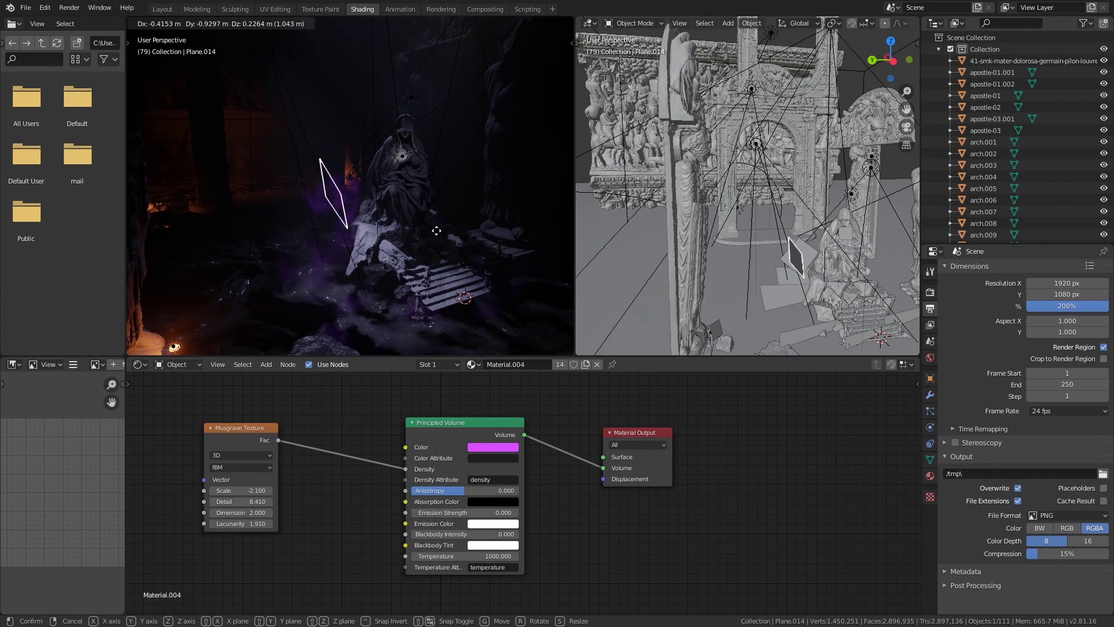
{"action": "left_click", "coordinate": [367, 168]}
{"action": "mouse_move", "coordinate": [366, 168]}
{"action": "middle_mouse_down"}
{"action": "mouse_move", "coordinate": [370, 194]}
{"action": "mouse_move", "coordinate": [353, 180]}
{"action": "mouse_move", "coordinate": [358, 151]}
{"action": "mouse_move", "coordinate": [380, 184]}
{"action": "mouse_move", "coordinate": [366, 167]}
{"action": "middle_mouse_up"}
Step: Scale the fog plane up along its local Z axis and inspect the fog's spread around the statue
{"action": "key", "text": "s"}
{"action": "key", "text": "y"}
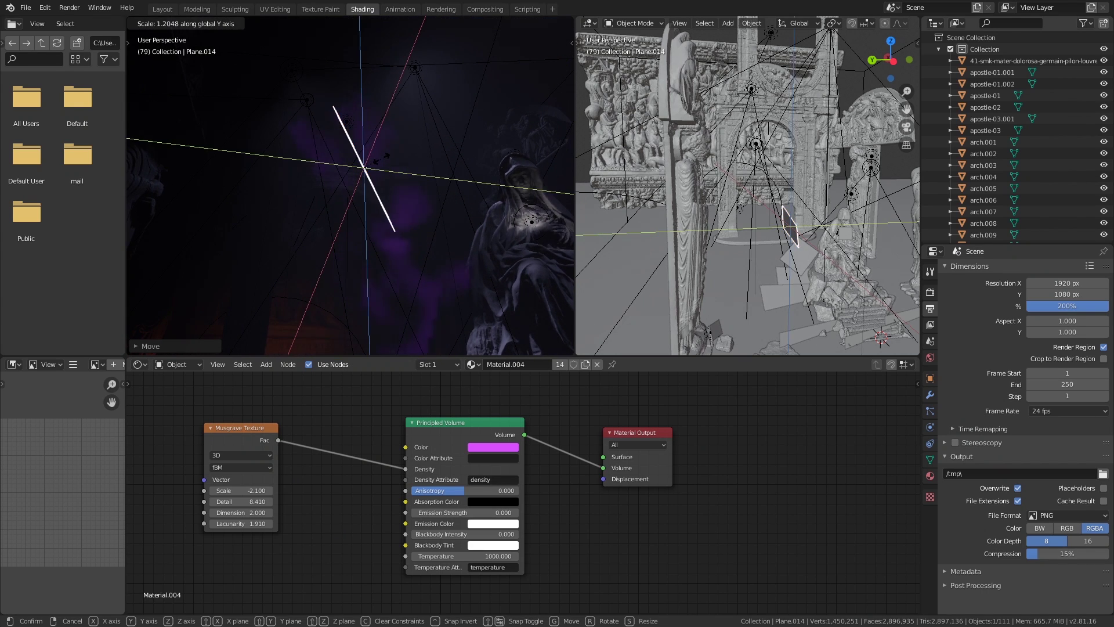
{"action": "key", "text": "z"}
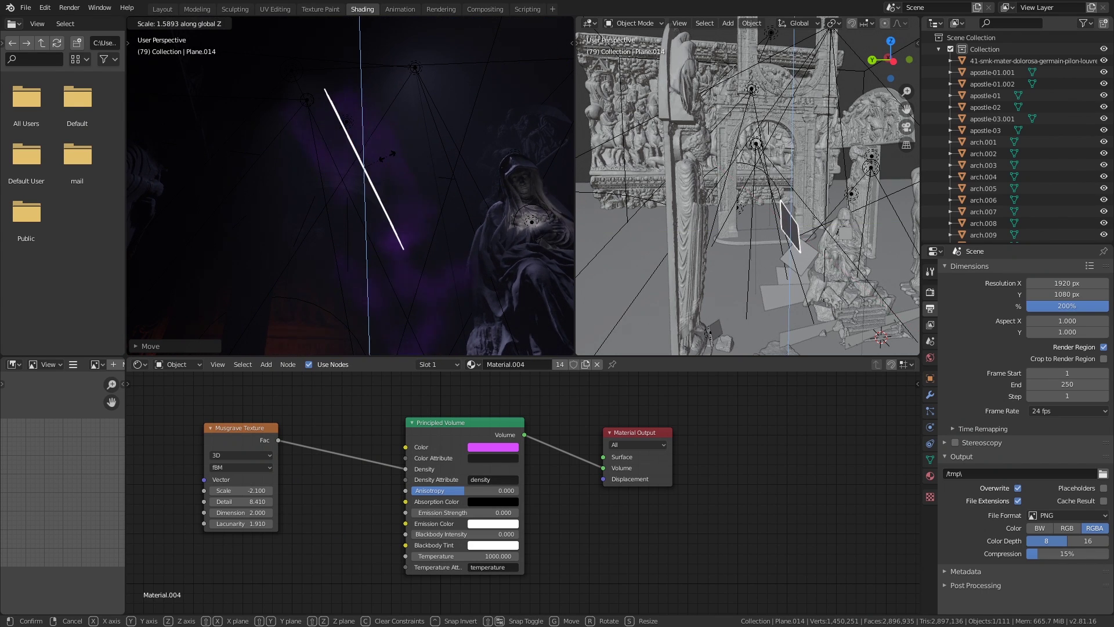
{"action": "key", "text": "z"}
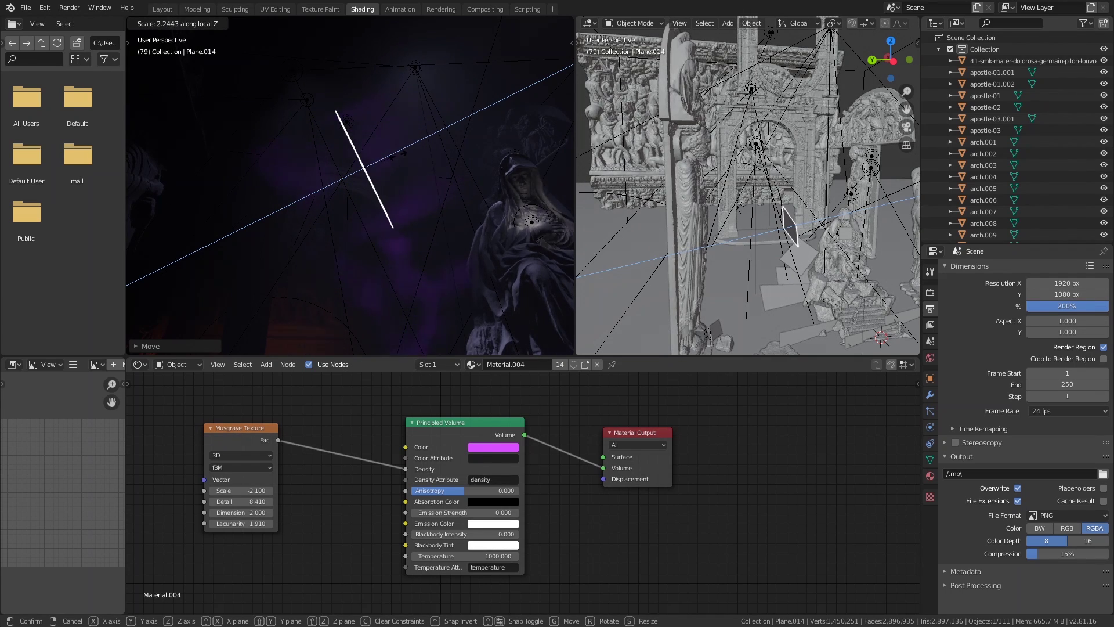
{"action": "left_click", "coordinate": [419, 171]}
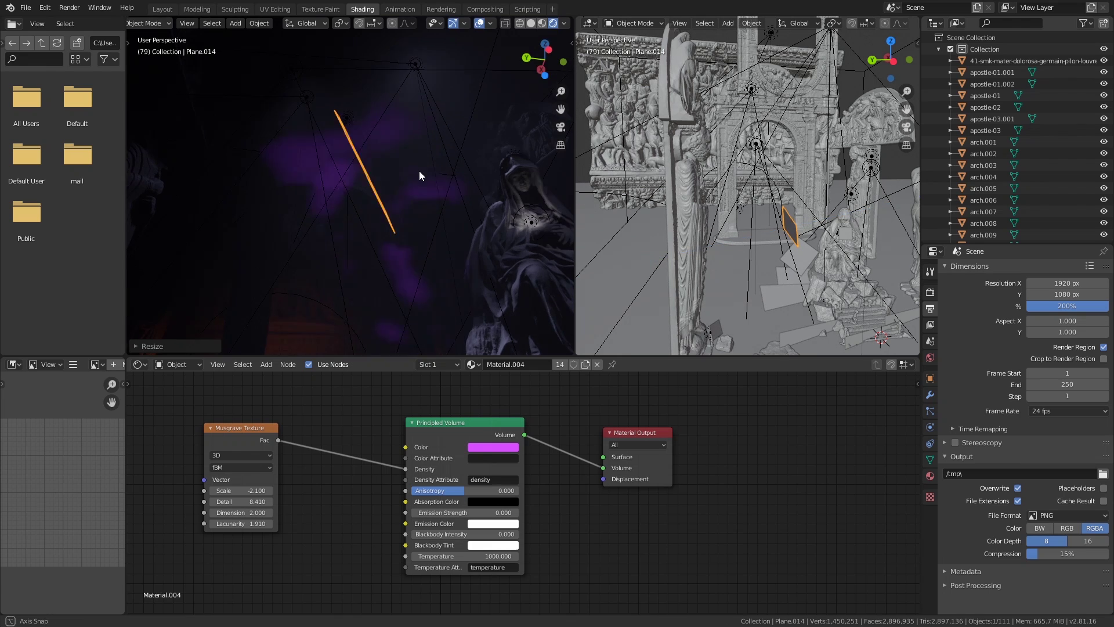
{"action": "middle_click_drag", "start_coordinate": [419, 170], "coordinate": [342, 191]}
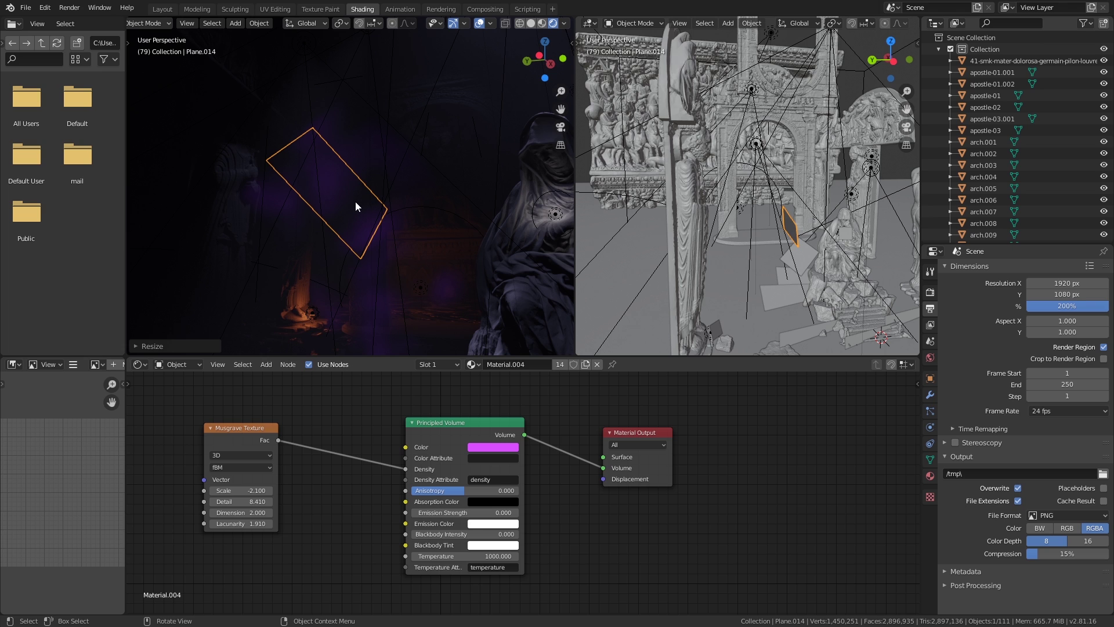
{"action": "middle_click_drag", "start_coordinate": [356, 201], "coordinate": [386, 167]}
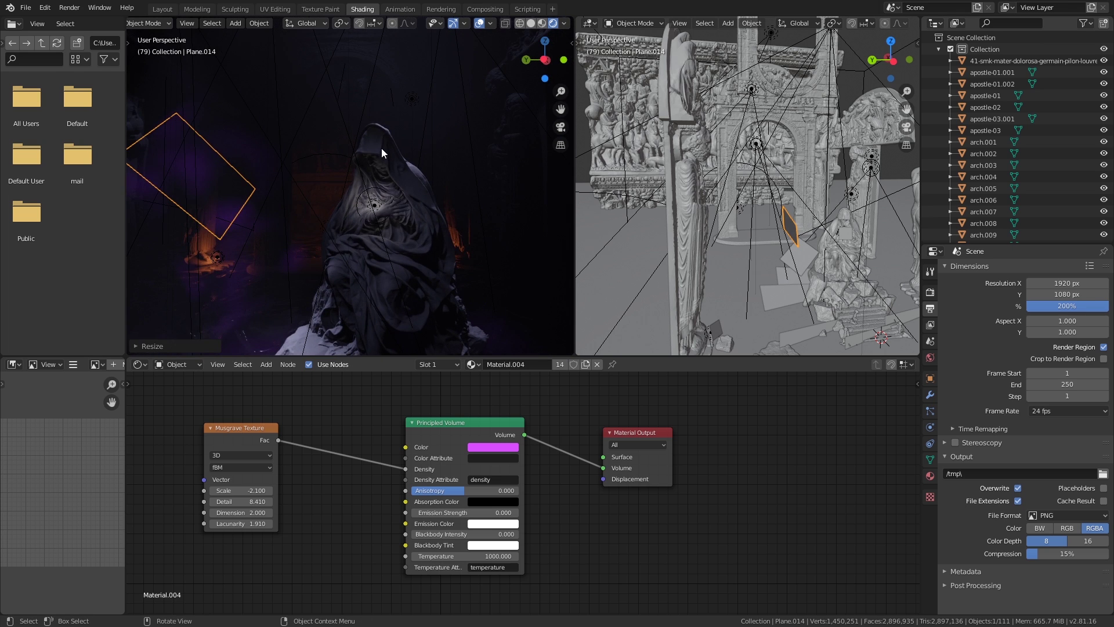
Step: Select the hooded statue and delete the Principled BSDF node from its Default OBJ material
{"action": "left_click", "coordinate": [381, 148]}
{"action": "left_click", "coordinate": [524, 416]}
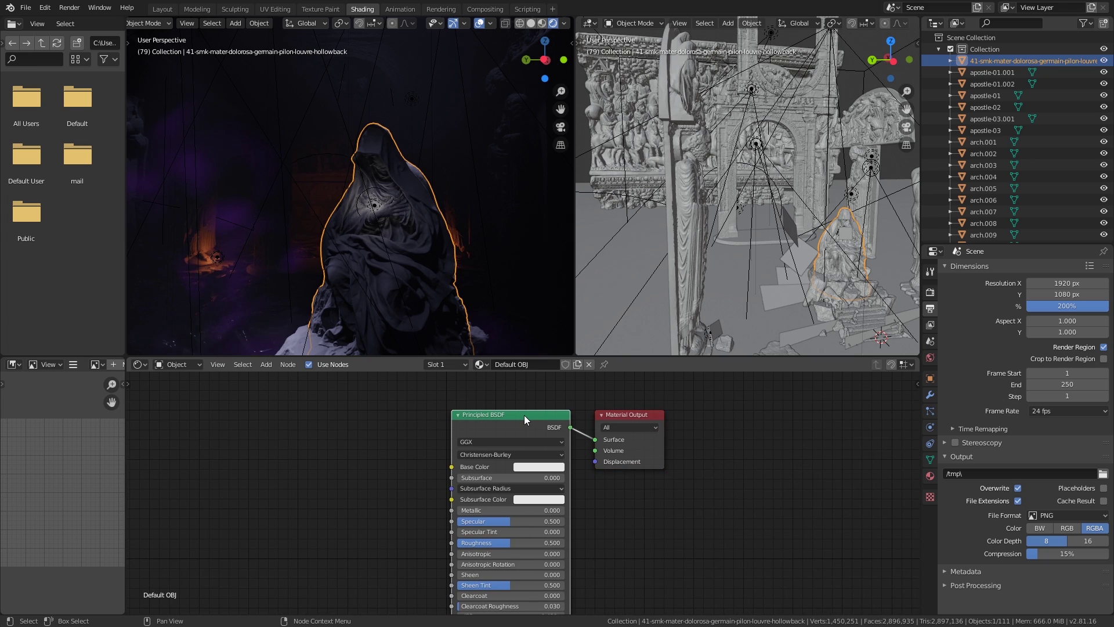
{"action": "key", "text": "x"}
Step: Add a Principled Volume node to the statue's material and connect its Volume output to the Material Output's Volume input
{"action": "key", "text": "shift+a"}
{"action": "type", "text": "vo"}
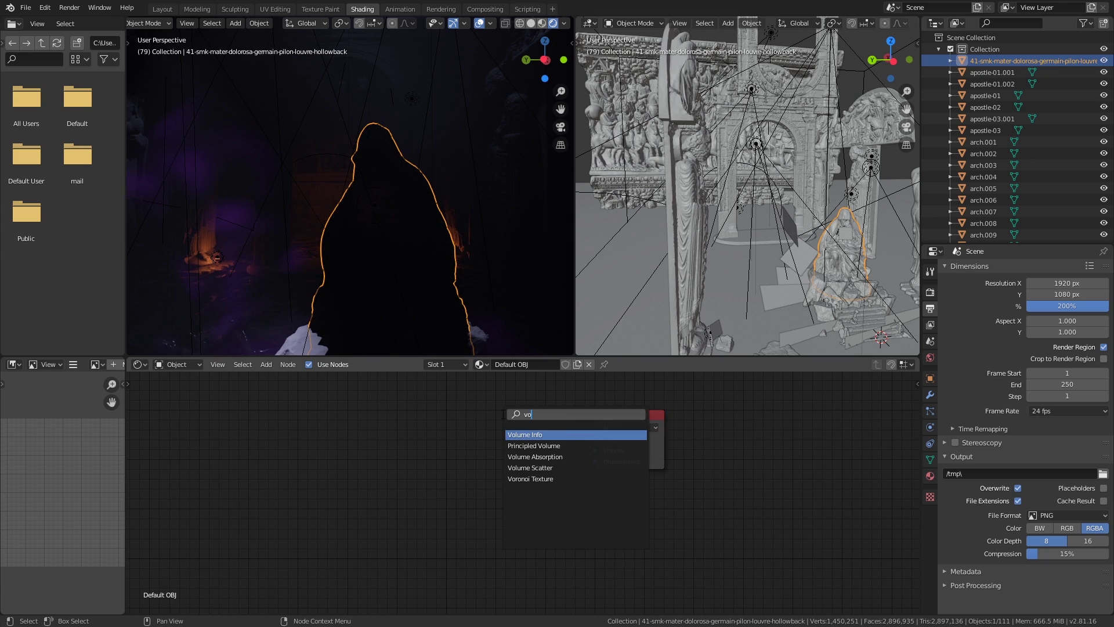
{"action": "type", "text": "l"}
{"action": "key", "text": "Down"}
{"action": "key", "text": "Return"}
{"action": "left_click", "coordinate": [593, 419]}
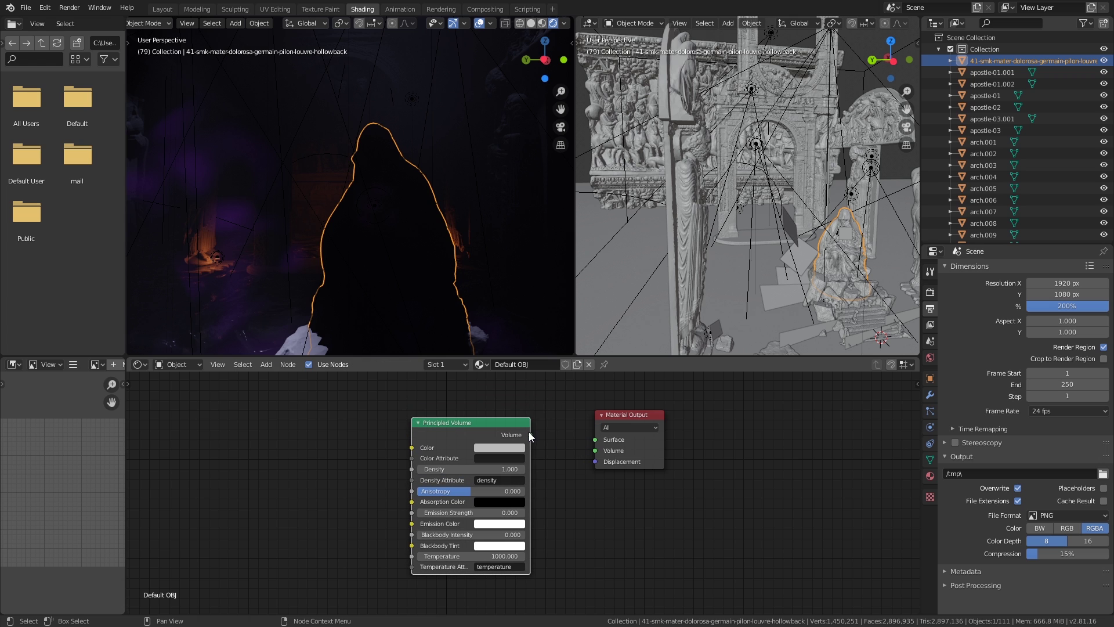
{"action": "left_click_drag", "start_coordinate": [530, 434], "coordinate": [595, 451]}
{"action": "middle_click_drag", "start_coordinate": [360, 119], "coordinate": [403, 212]}
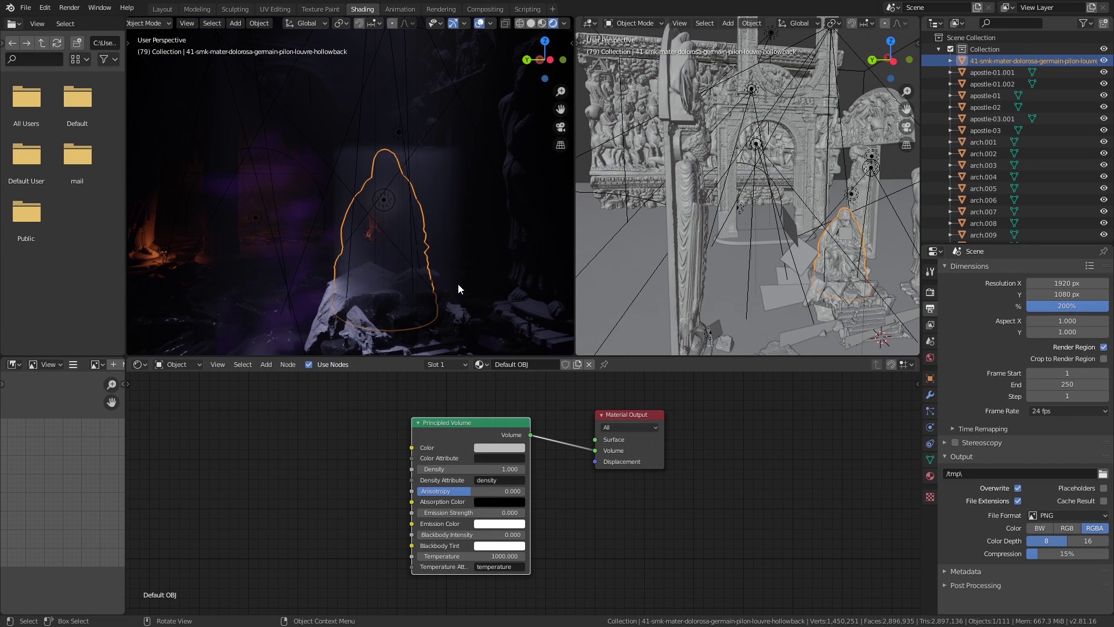
Step: Select the Spot.002 light beside the statue and move it toward the burning fire
{"action": "left_click", "coordinate": [492, 206]}
{"action": "middle_click_drag", "start_coordinate": [489, 206], "coordinate": [350, 219]}
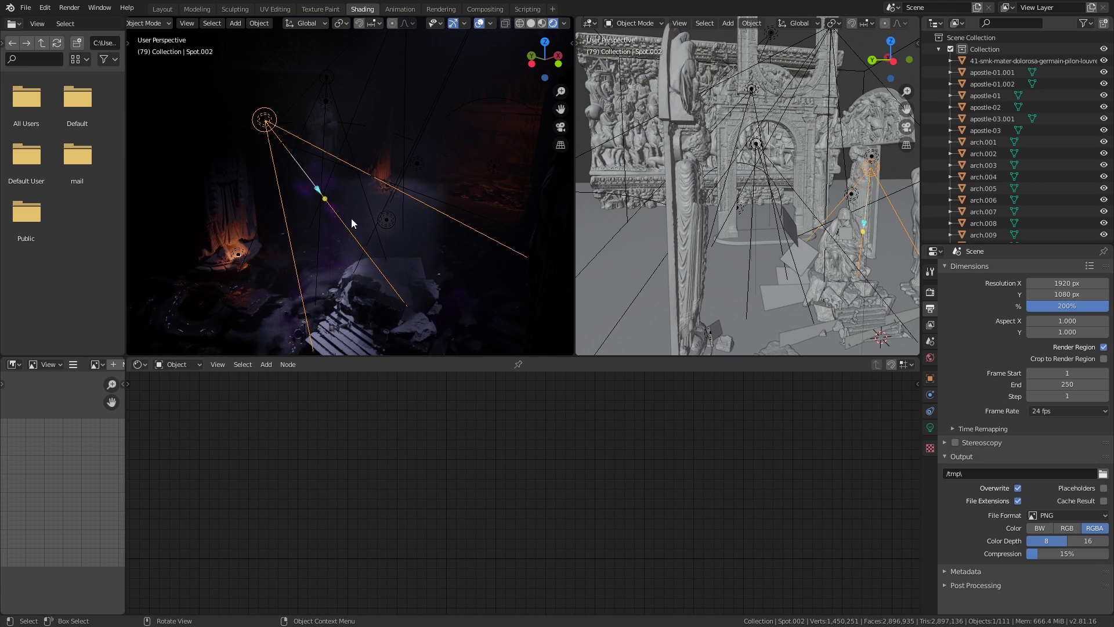
{"action": "key", "text": "g"}
{"action": "left_click", "coordinate": [374, 150]}
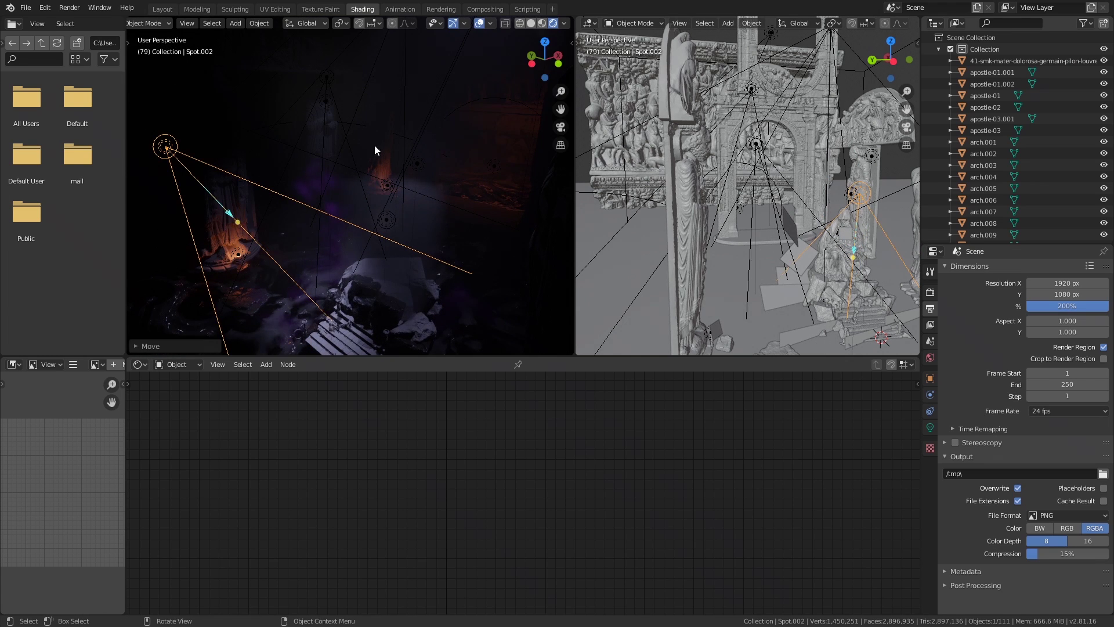
{"action": "middle_click_drag", "start_coordinate": [307, 221], "coordinate": [237, 193]}
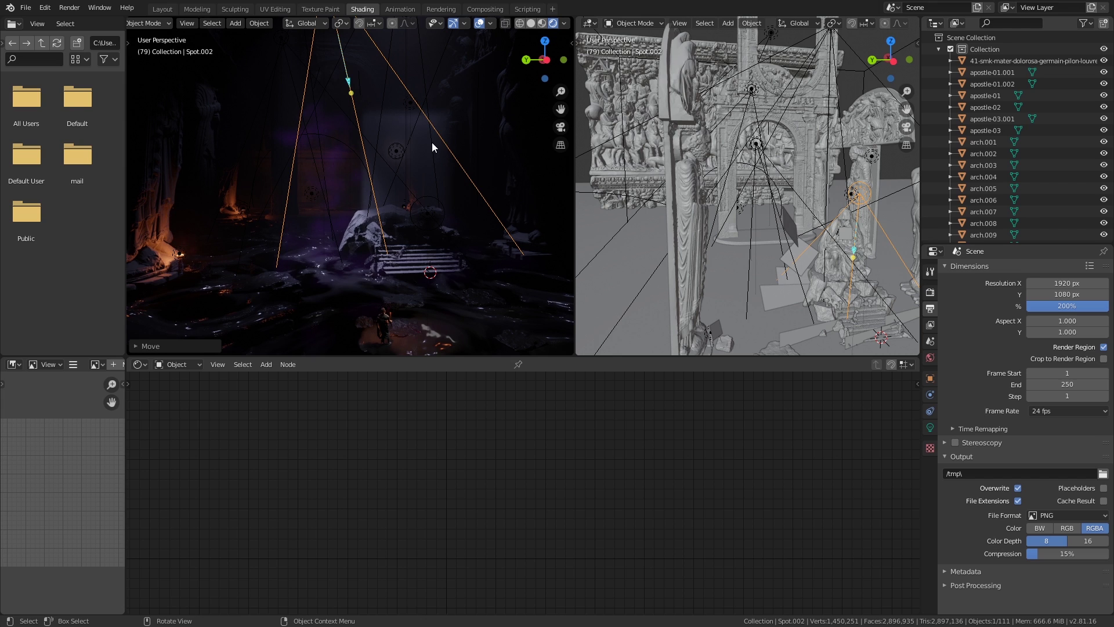
Step: Switch to the Layout workspace and orbit the rendered scene to view the spotlight cones in the fog
{"action": "left_click", "coordinate": [162, 9]}
{"action": "middle_click_drag", "start_coordinate": [267, 296], "coordinate": [323, 232]}
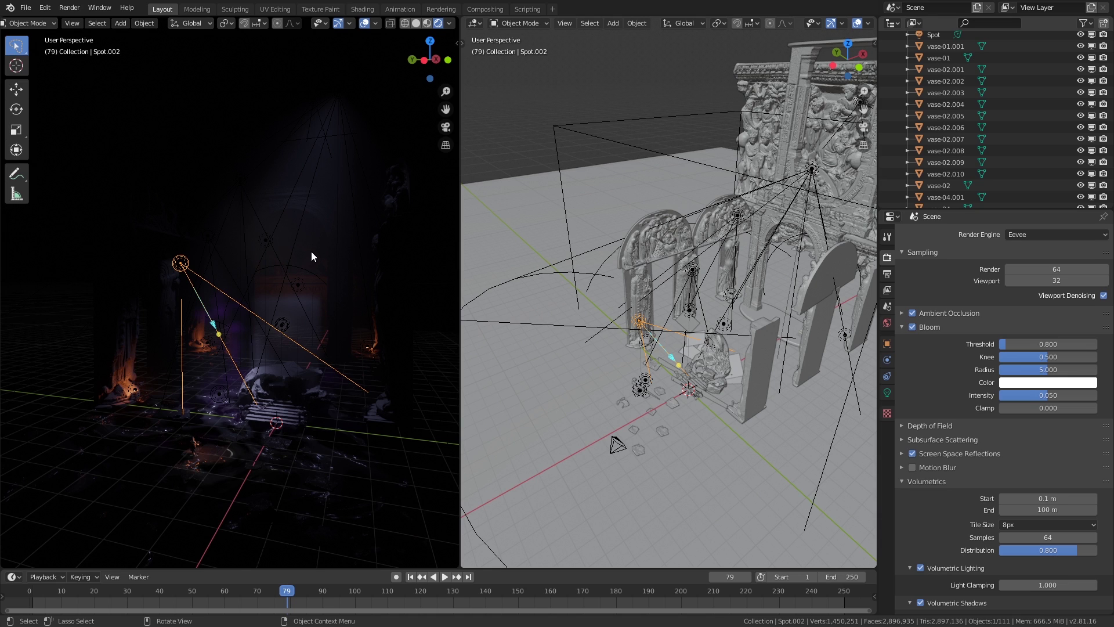
{"action": "middle_click_drag", "start_coordinate": [312, 252], "coordinate": [276, 263]}
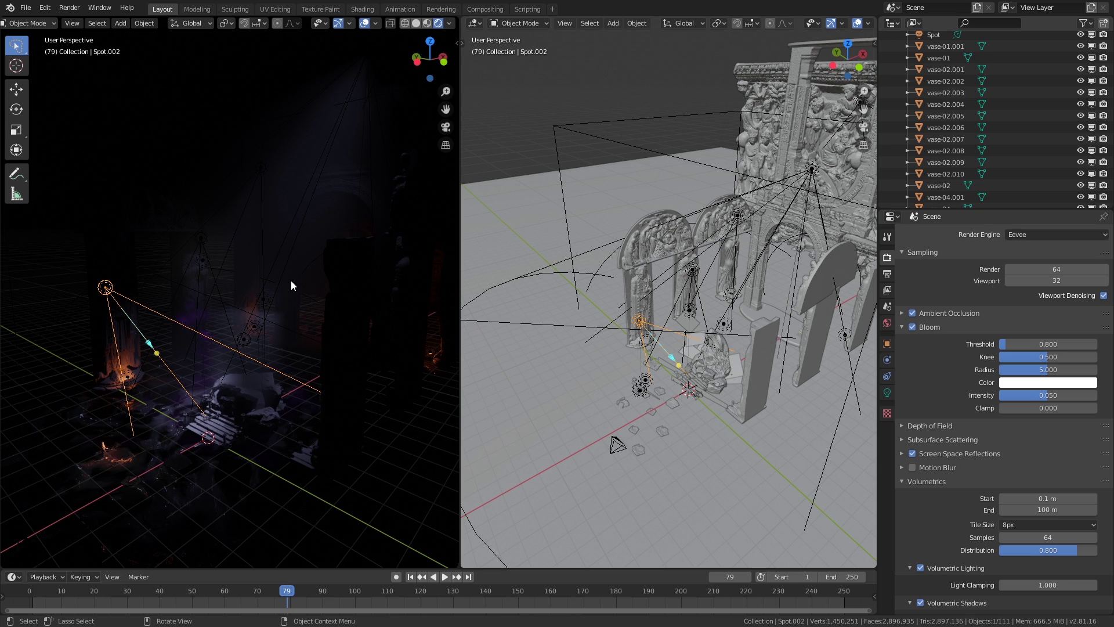
{"action": "middle_click_drag", "start_coordinate": [323, 324], "coordinate": [372, 223]}
Step: Set the volumetric Light Clamping to 0 in the Eevee render settings and inspect the light beams
{"action": "scroll", "coordinate": [941, 394], "scroll_direction": "down", "scroll_amount": 4}
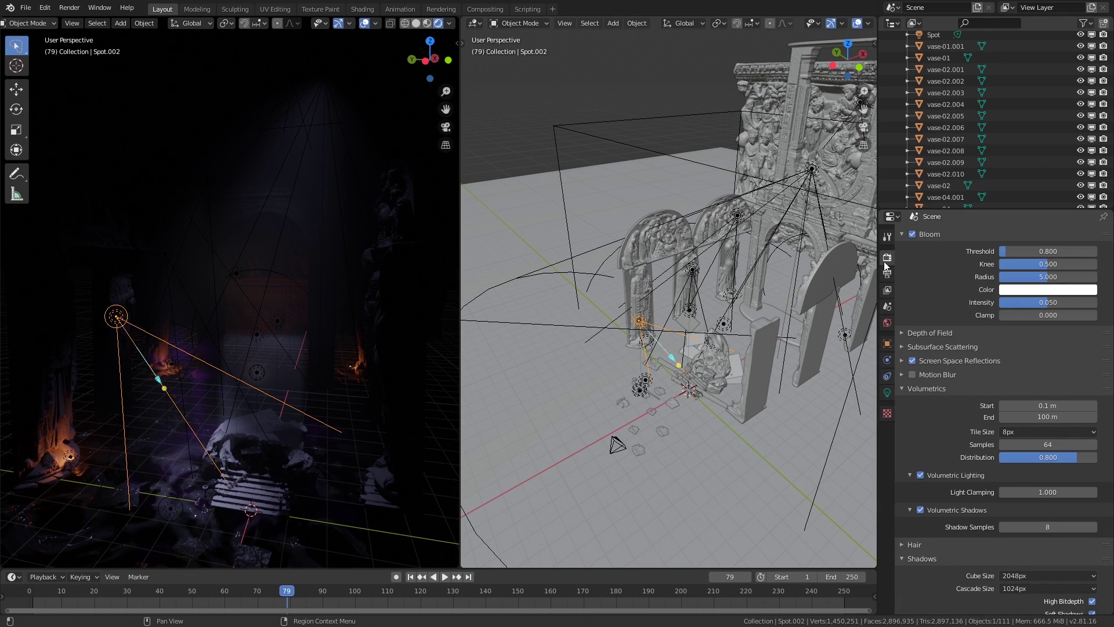
{"action": "scroll", "coordinate": [946, 424], "scroll_direction": "up", "scroll_amount": 1}
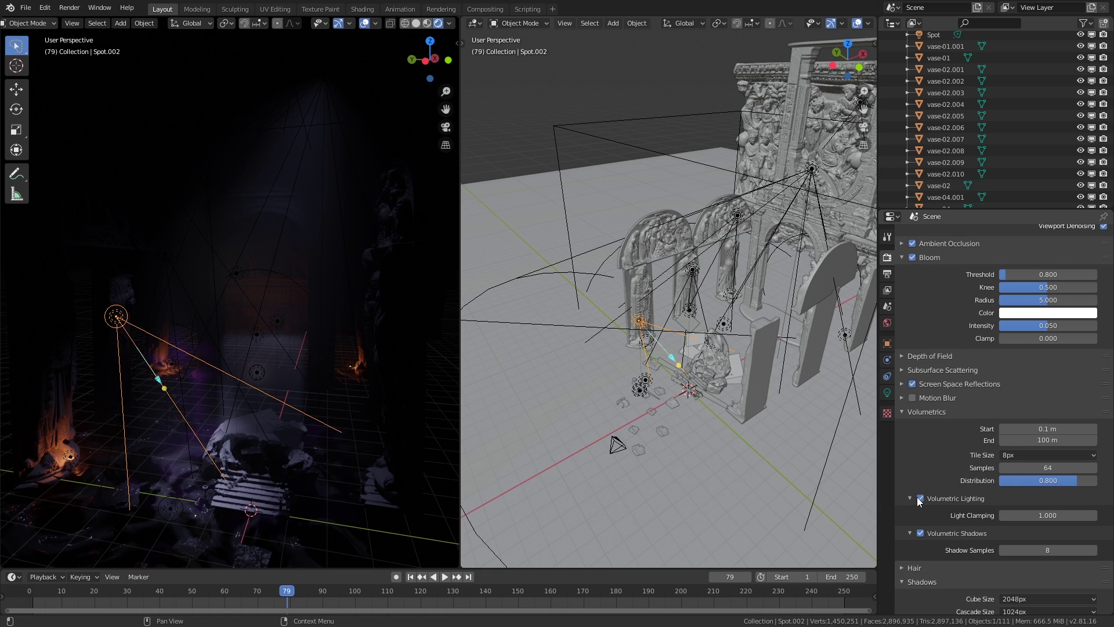
{"action": "left_click", "coordinate": [1045, 515]}
{"action": "type", "text": "0"}
{"action": "key", "text": "Return"}
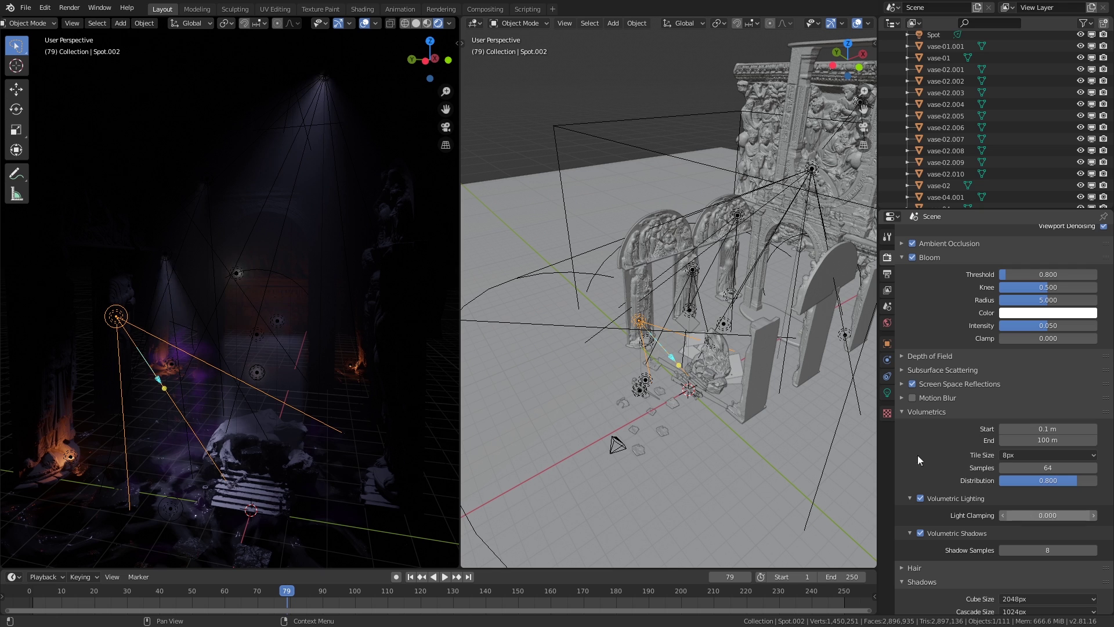
{"action": "mouse_move", "coordinate": [280, 335]}
{"action": "middle_mouse_down"}
{"action": "mouse_move", "coordinate": [282, 283]}
{"action": "mouse_move", "coordinate": [298, 260]}
{"action": "mouse_move", "coordinate": [203, 232]}
{"action": "mouse_move", "coordinate": [278, 209]}
{"action": "middle_mouse_up"}
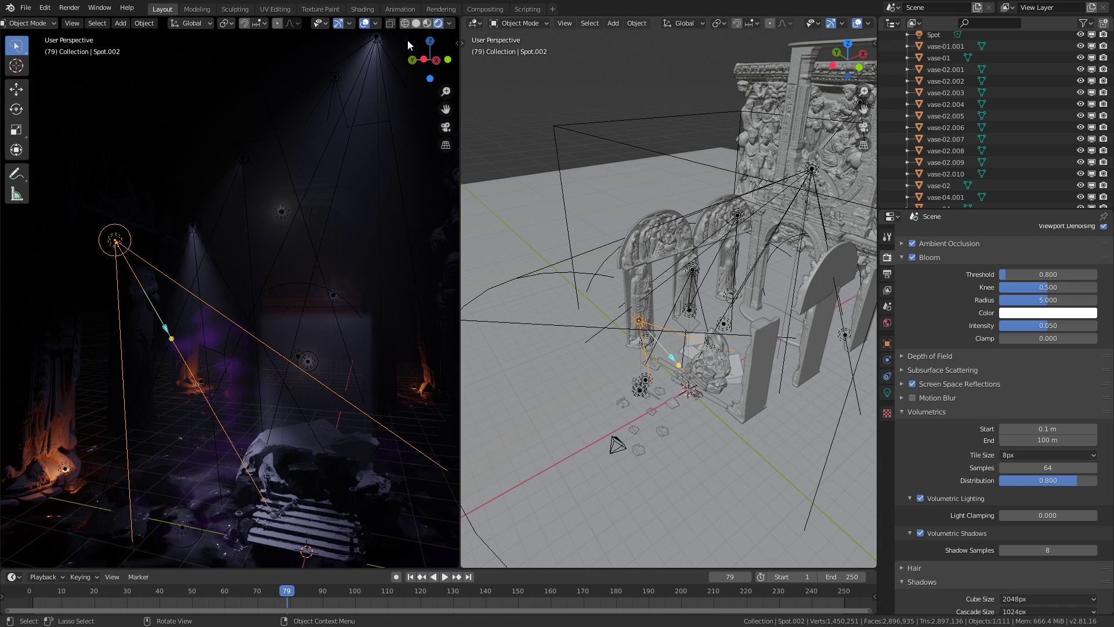
Step: Show the rendered viewport through the camera without overlays and set the volumetric Light Clamping to 1
{"action": "key", "text": "KP_0"}
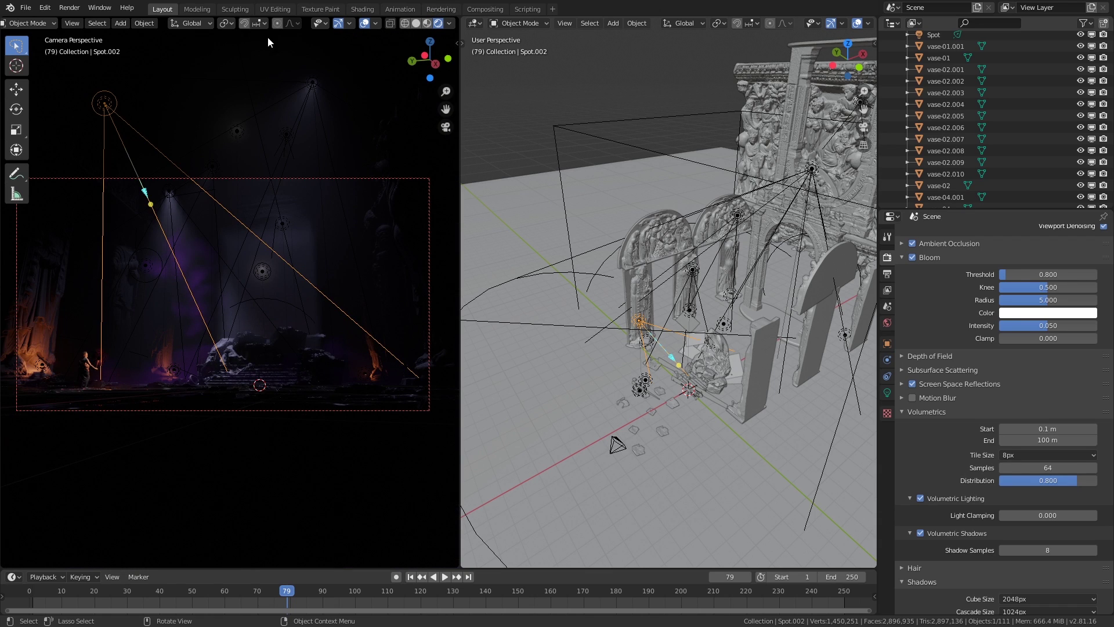
{"action": "left_click", "coordinate": [364, 23]}
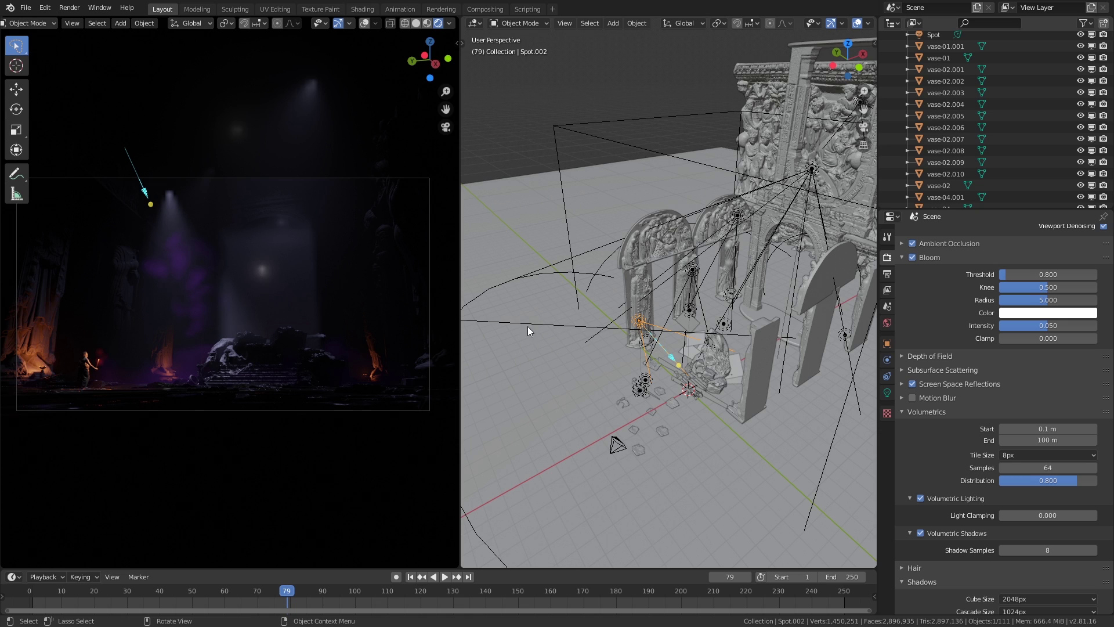
{"action": "left_click", "coordinate": [1060, 516]}
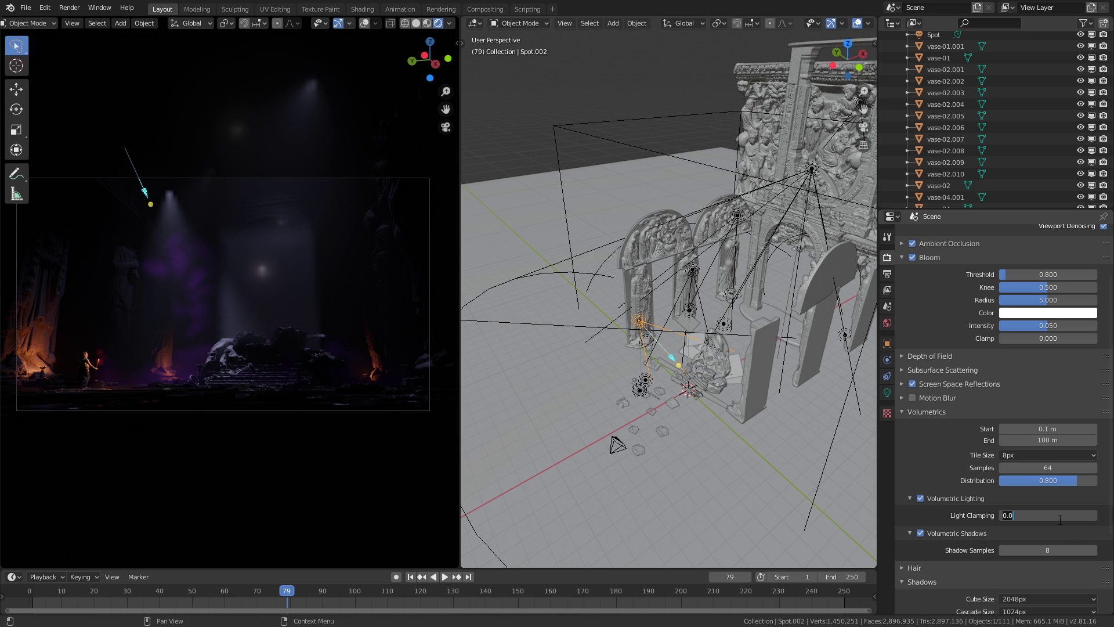
{"action": "type", "text": "1"}
{"action": "key", "text": "Return"}
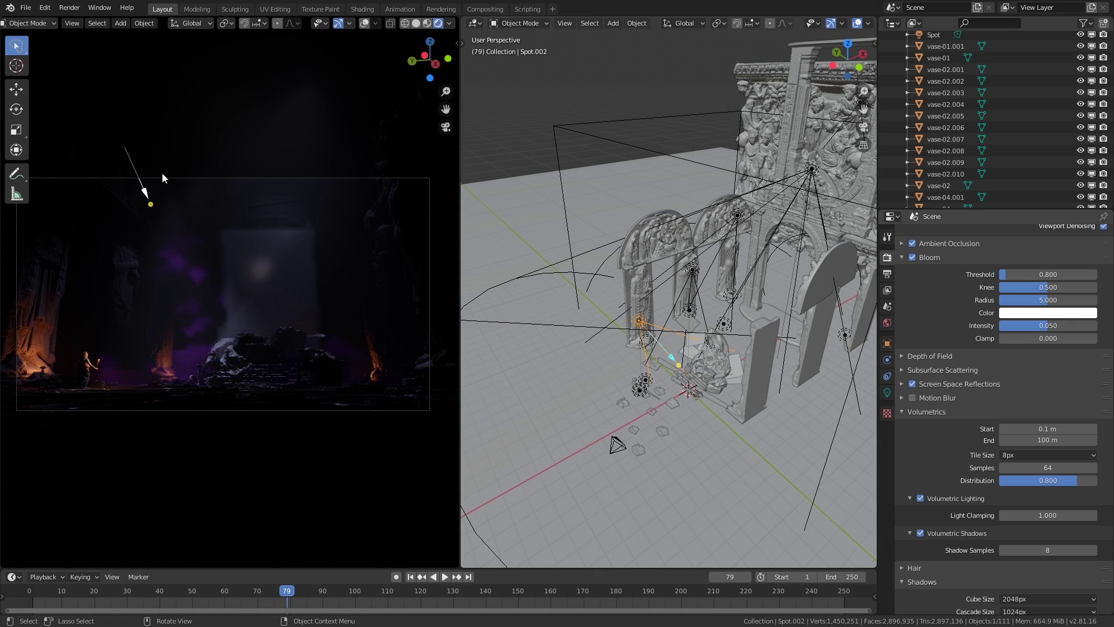
Step: Compare the volumetric lighting by setting Light Clamping to 0 and back to 1
{"action": "left_click", "coordinate": [1054, 515]}
{"action": "type", "text": "0"}
{"action": "key", "text": "Return"}
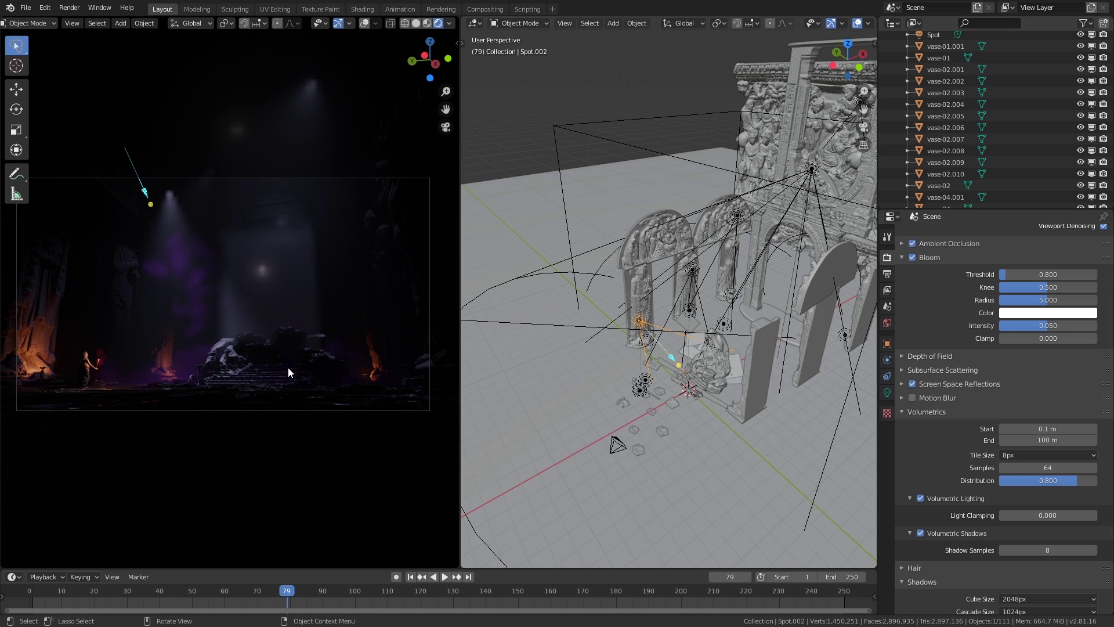
{"action": "left_click", "coordinate": [1050, 515]}
{"action": "type", "text": "1"}
{"action": "key", "text": "Return"}
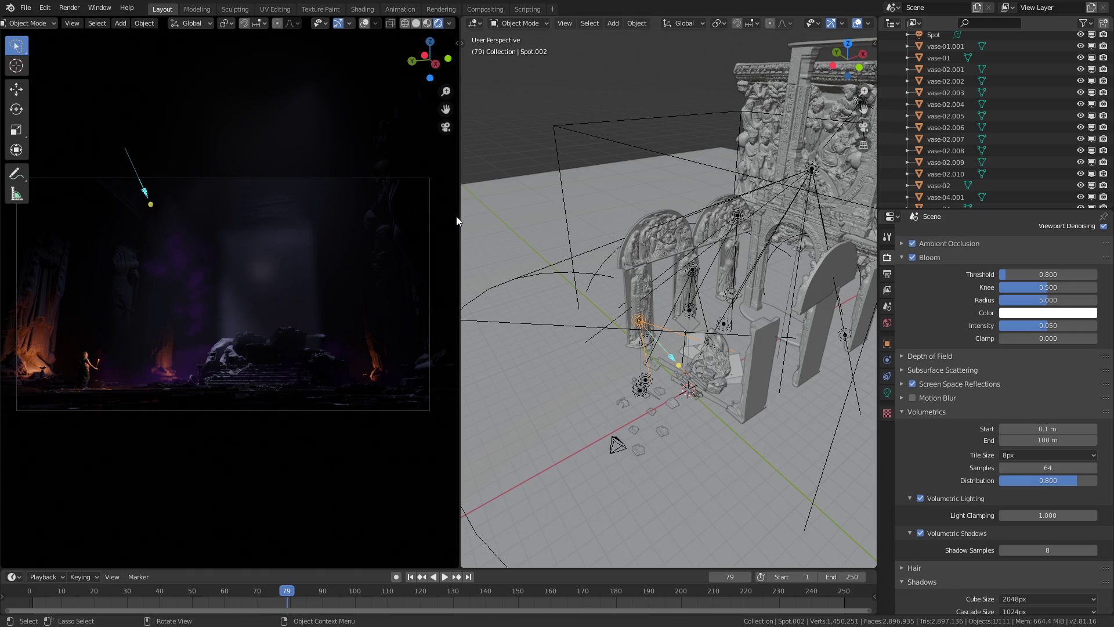
{"action": "middle_click_drag", "start_coordinate": [489, 229], "coordinate": [676, 217]}
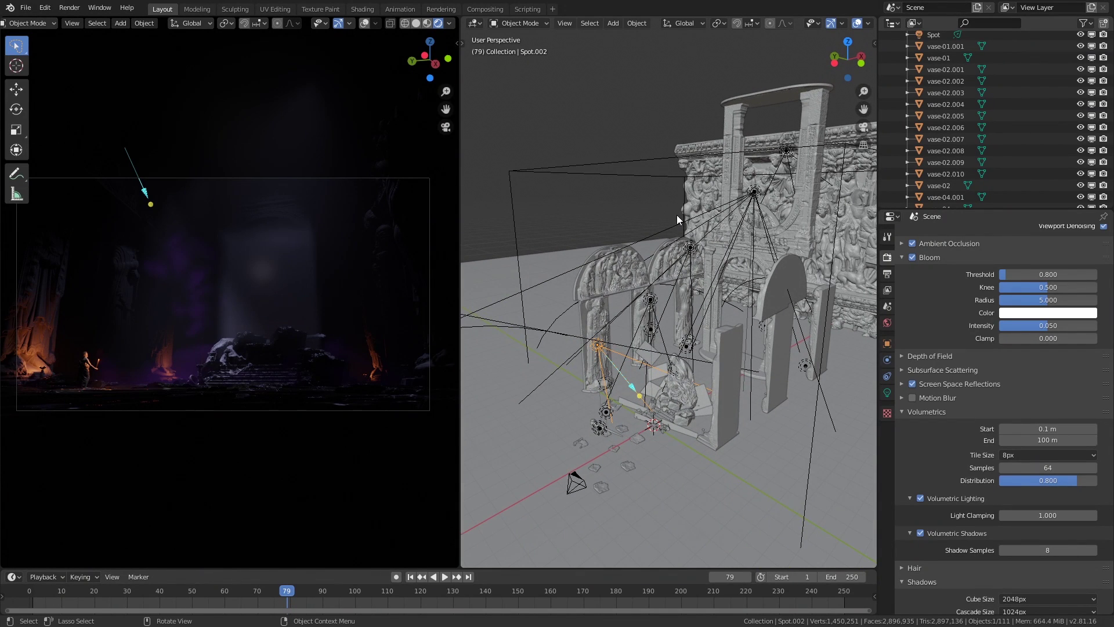